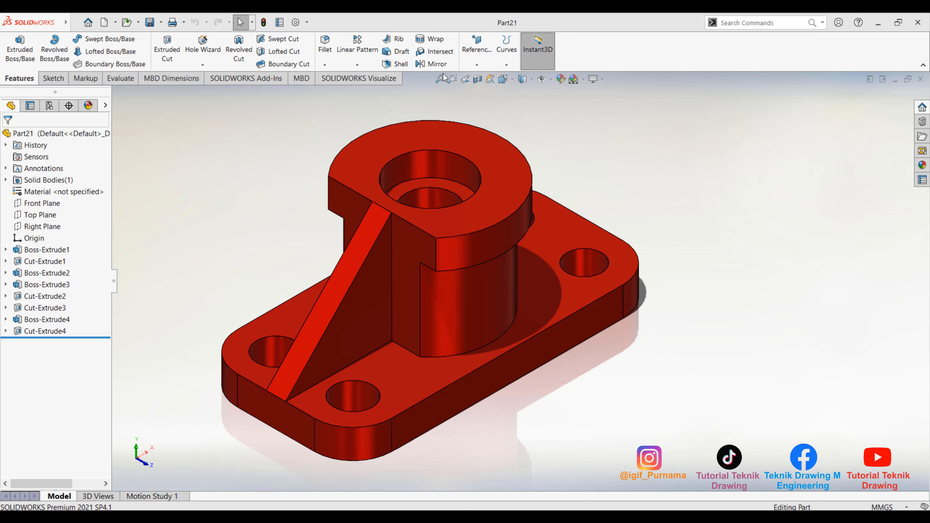
pyautogui.click(349, 79)
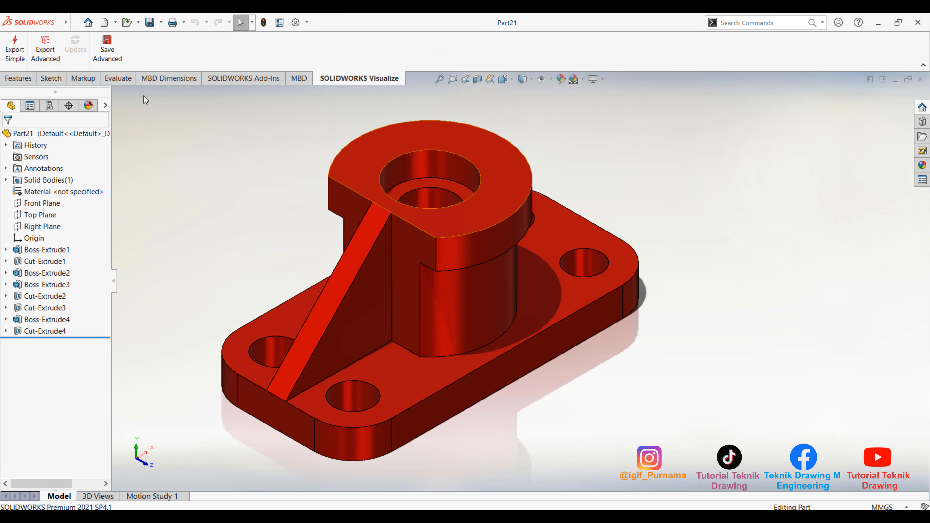
pyautogui.click(18, 78)
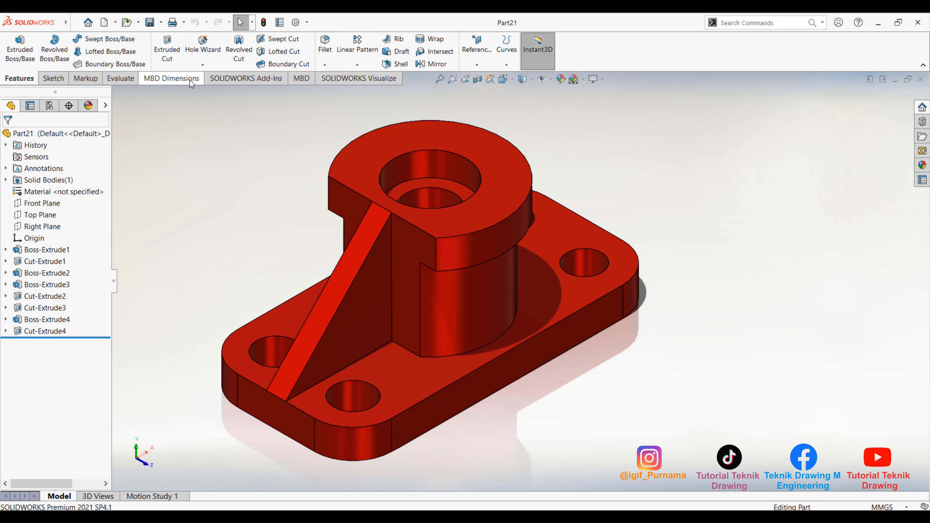
# Step: Activate the PhotoView 360 add-in, look over its Render Tools commands, and return to the Features commands
pyautogui.click(307, 23)
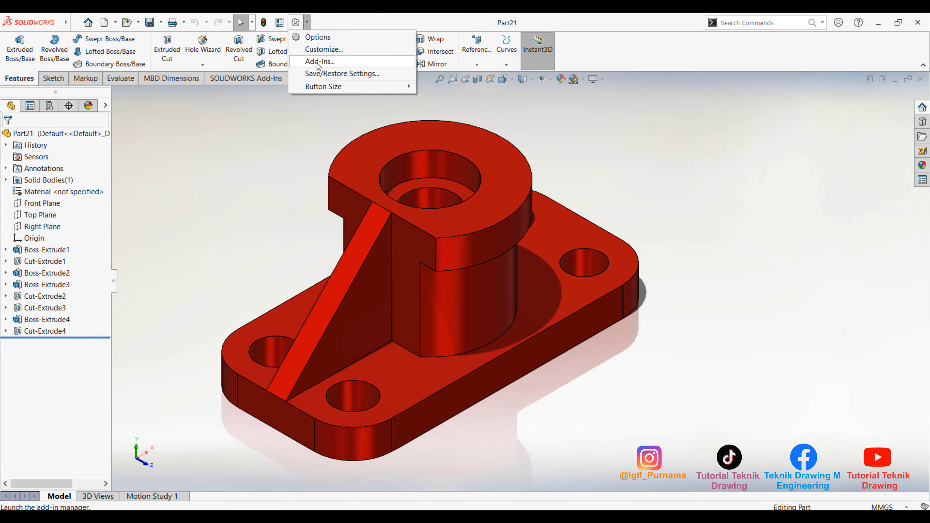
pyautogui.click(331, 62)
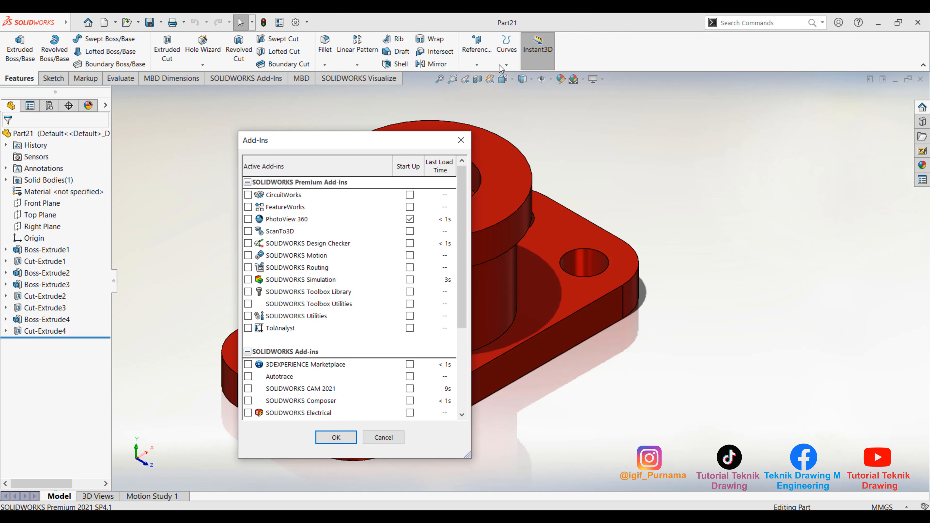
pyautogui.moveTo(307, 136); pyautogui.dragTo(502, 76)
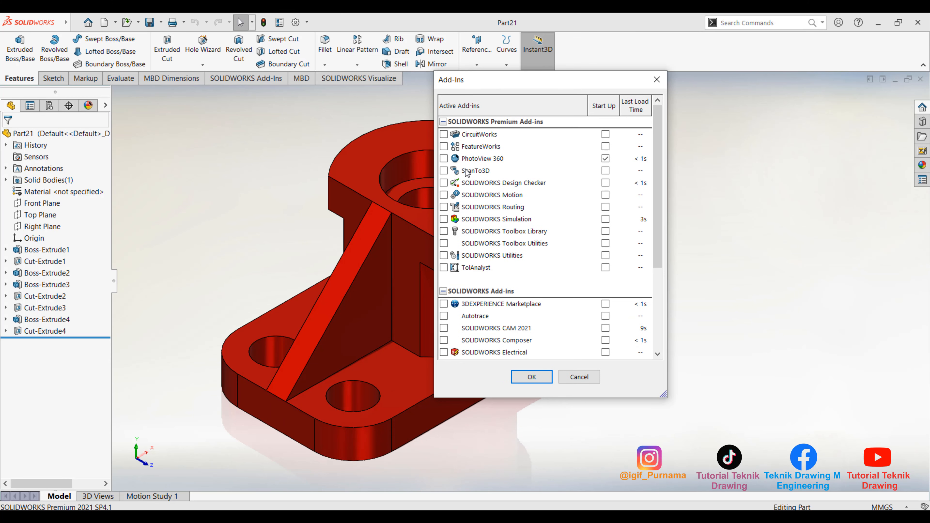
pyautogui.click(444, 159)
pyautogui.click(532, 376)
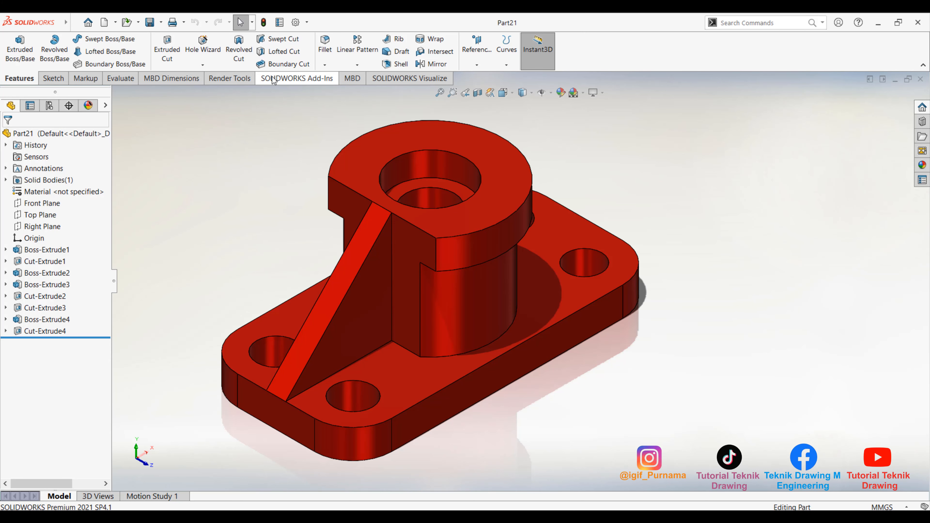
pyautogui.click(238, 79)
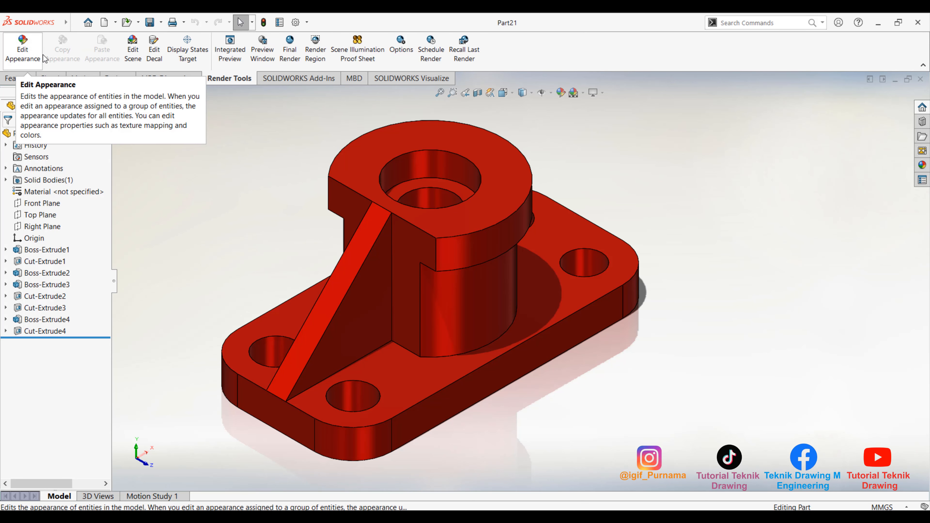
pyautogui.click(19, 78)
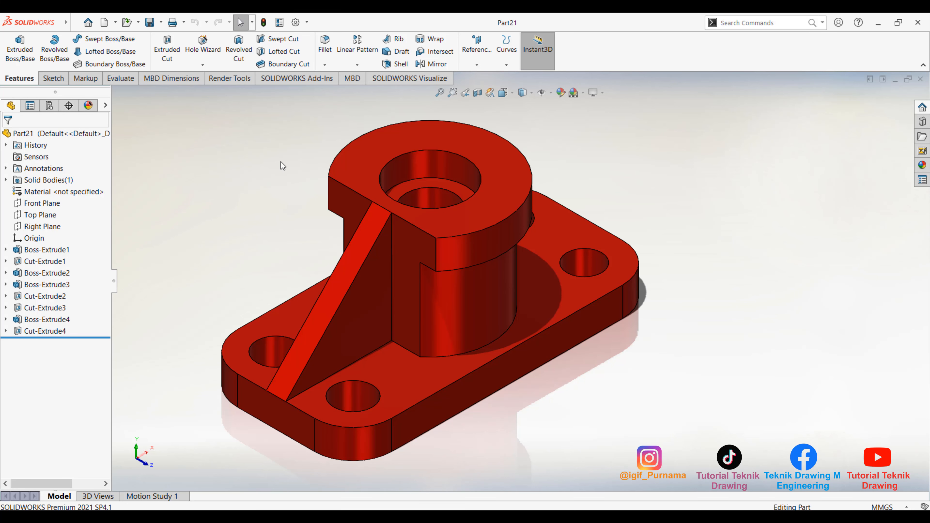
pyautogui.press('f')
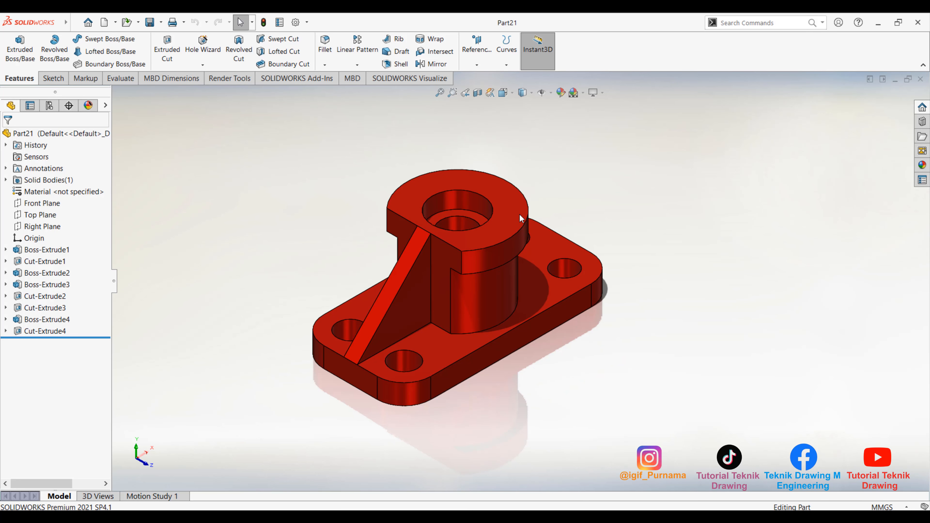
pyautogui.moveTo(535, 205); pyautogui.dragTo(497, 214, button='middle')
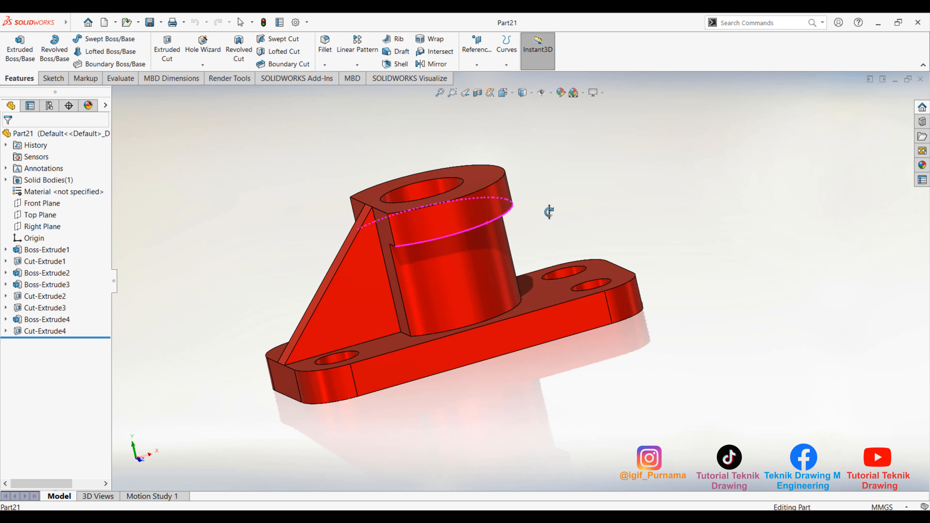
pyautogui.moveTo(569, 200); pyautogui.dragTo(621, 198, button='middle')
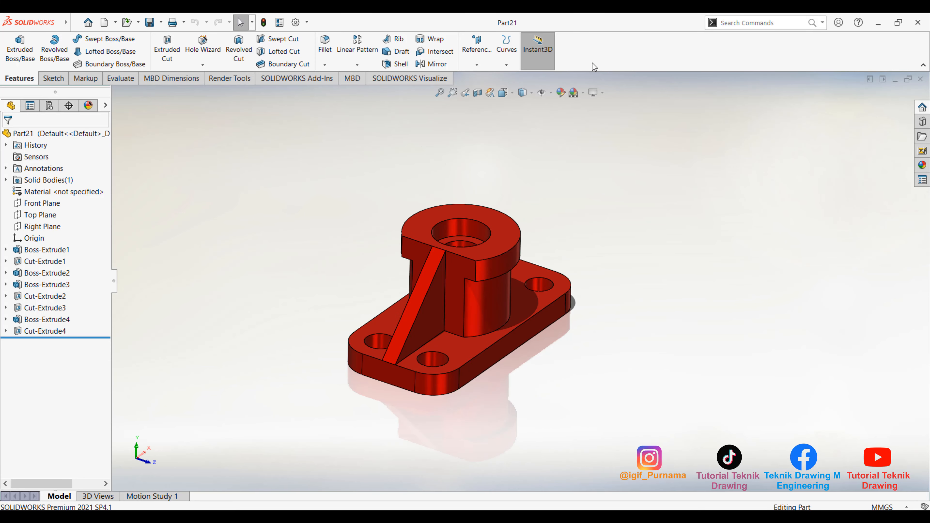
# Step: Show the Standard Views toolbar and set the part to the isometric view
pyautogui.rightClick(588, 46)
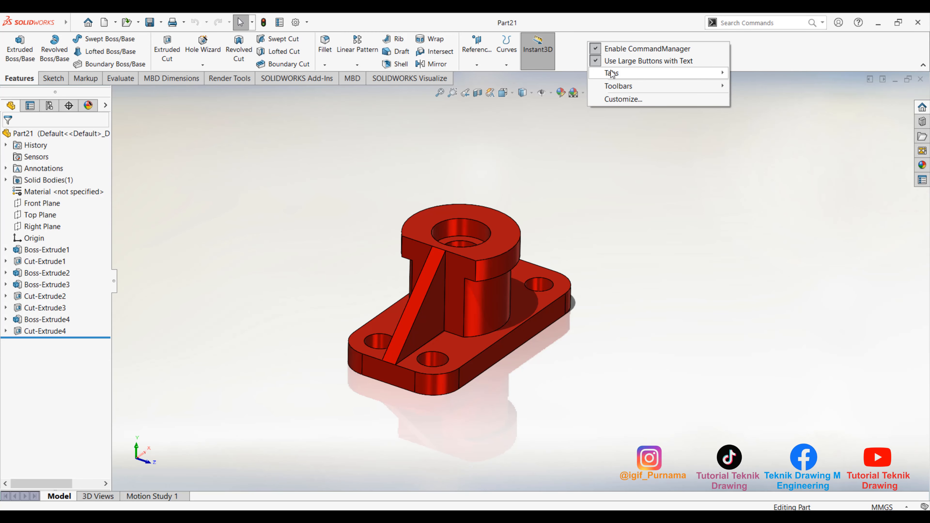
pyautogui.moveTo(627, 86)
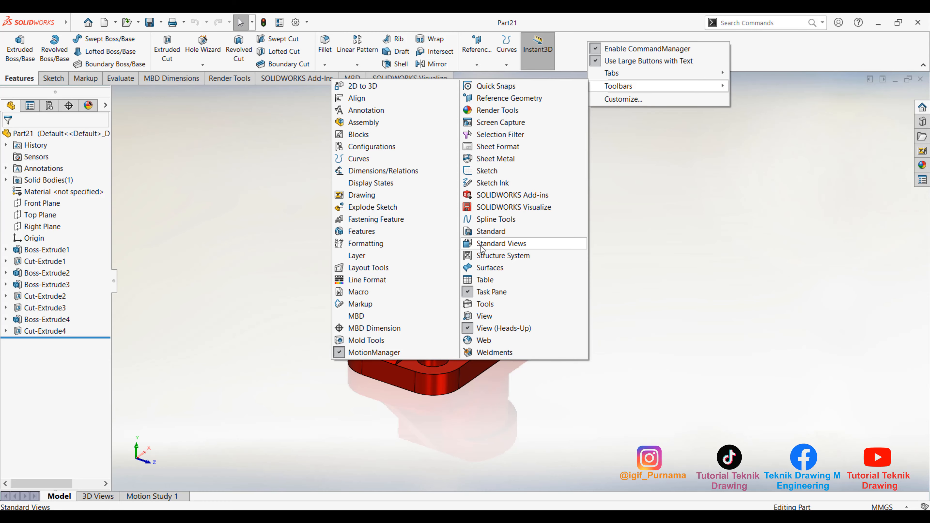
pyautogui.click(500, 244)
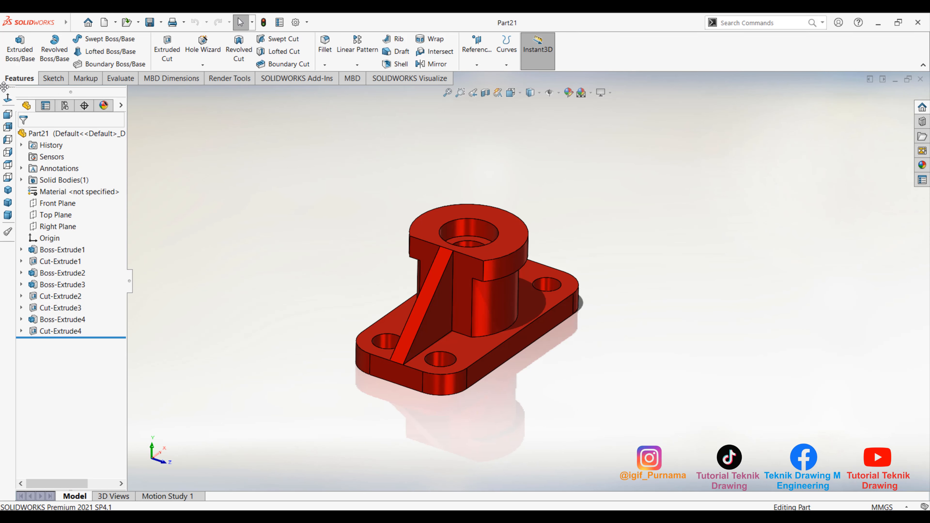
pyautogui.moveTo(8, 88); pyautogui.dragTo(4, 183)
pyautogui.click(7, 191)
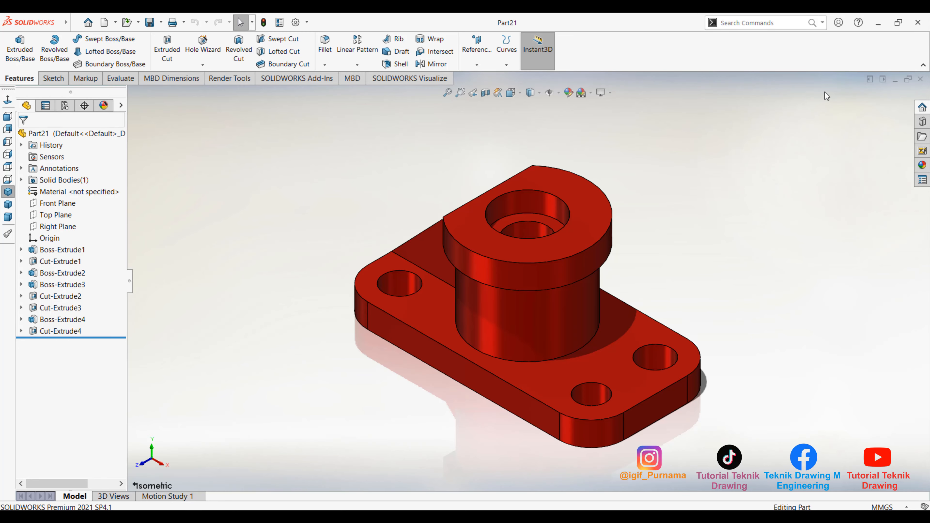
# Step: Collapse the CommandManager, look over the MBD and SOLIDWORKS Visualize commands, and restore it with the Features commands shown
pyautogui.click(923, 65)
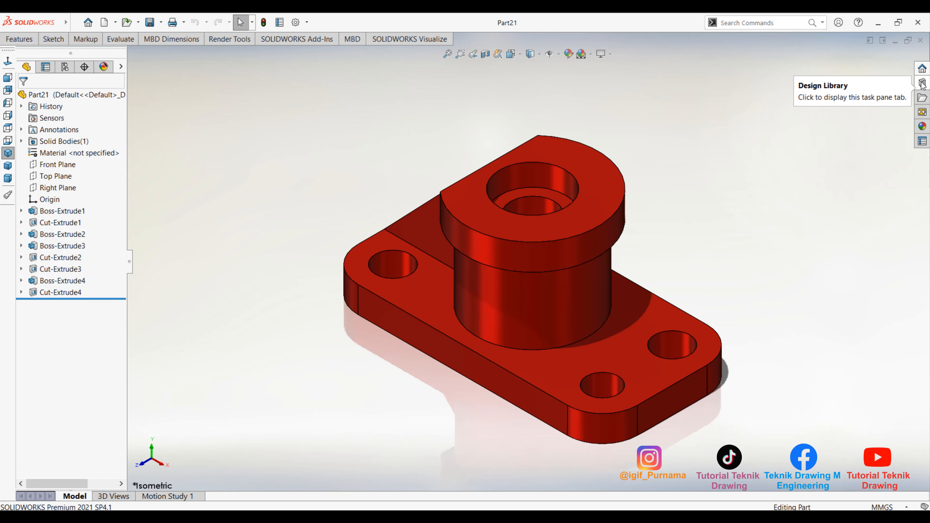
pyautogui.click(242, 39)
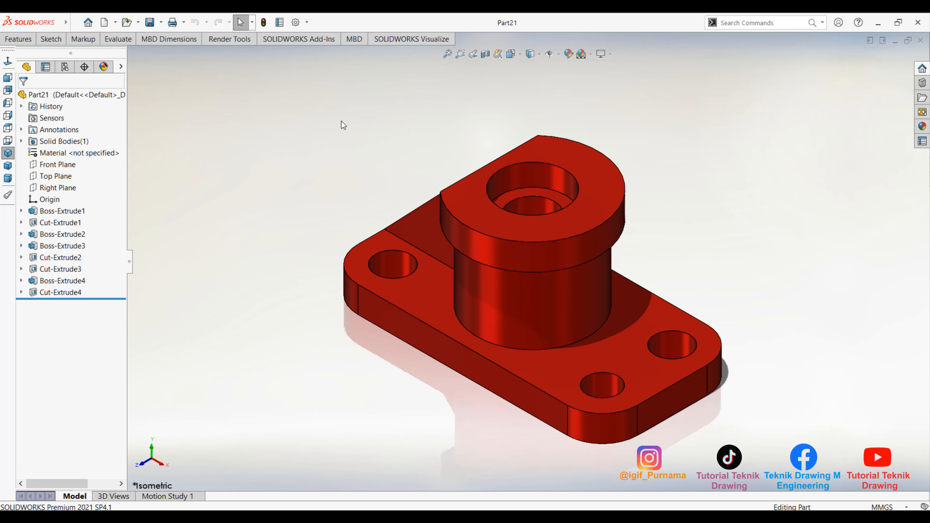
pyautogui.click(349, 43)
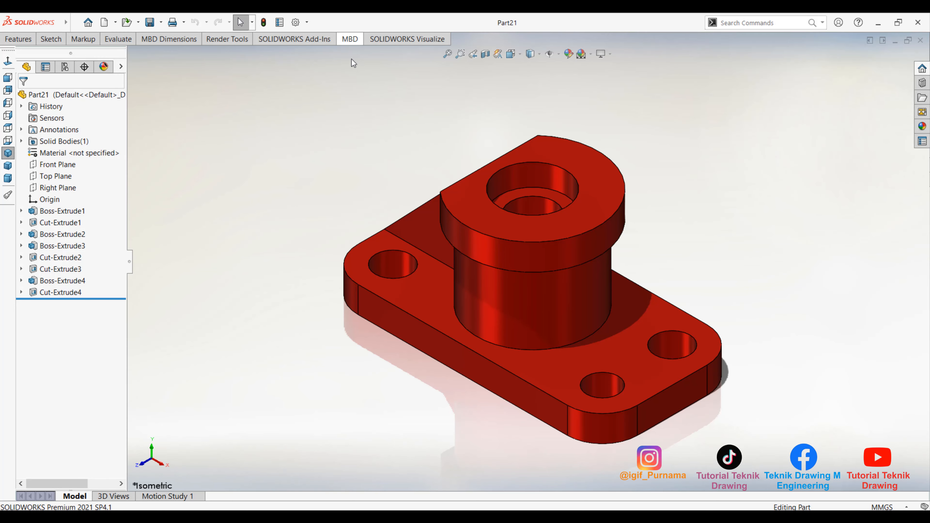
pyautogui.click(381, 41)
pyautogui.click(338, 40)
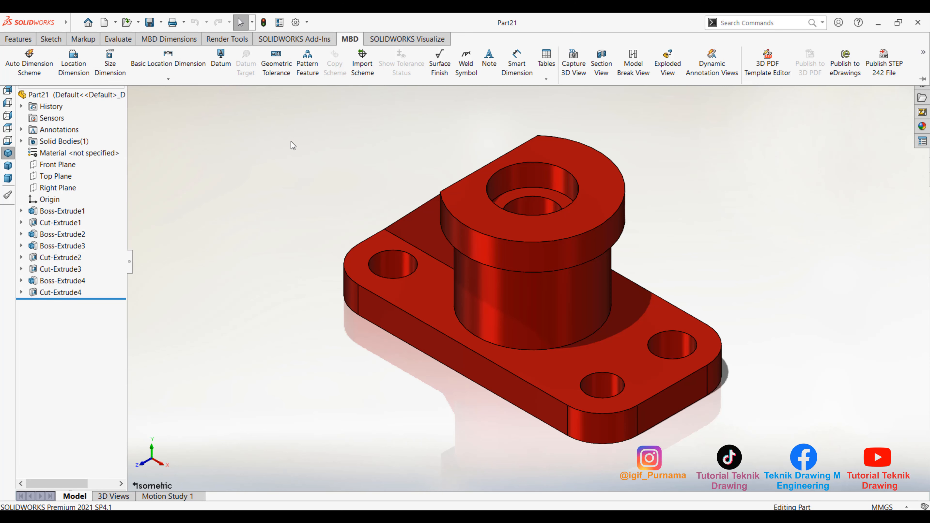
pyautogui.click(15, 40)
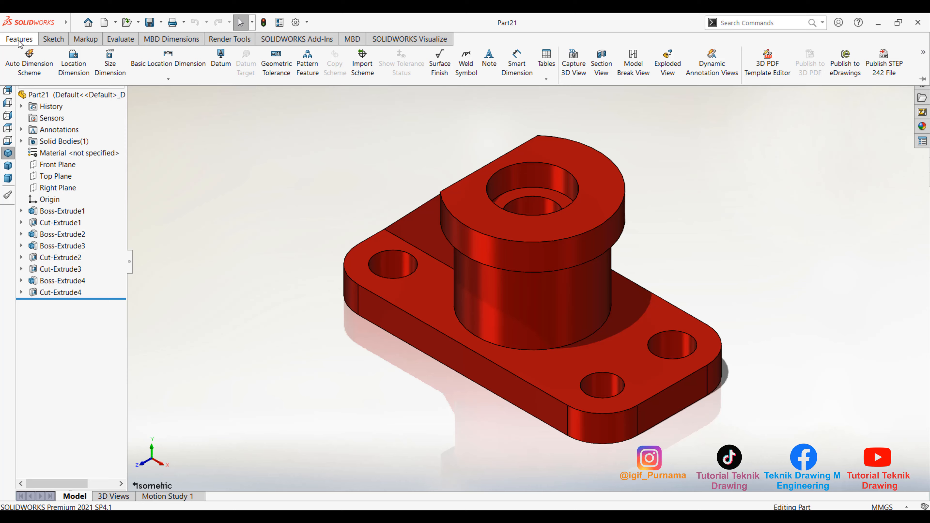
pyautogui.click(427, 39)
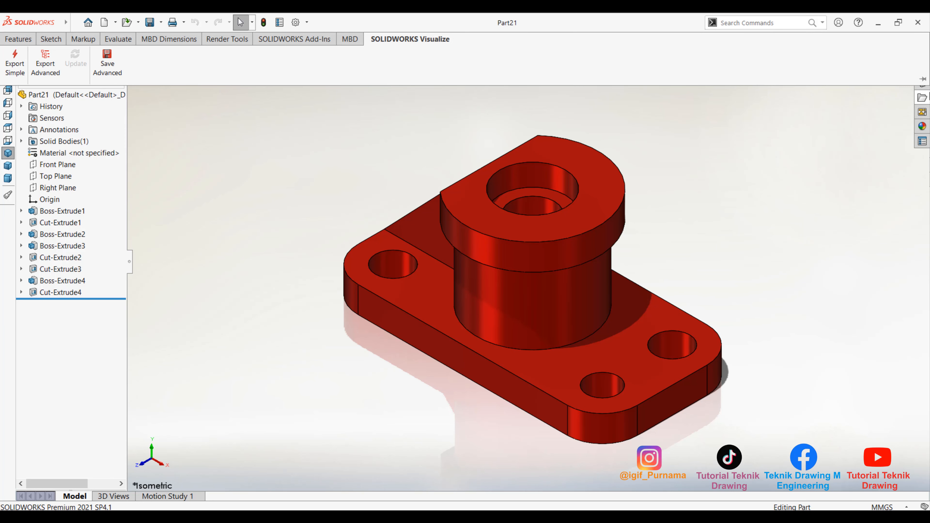
pyautogui.click(922, 81)
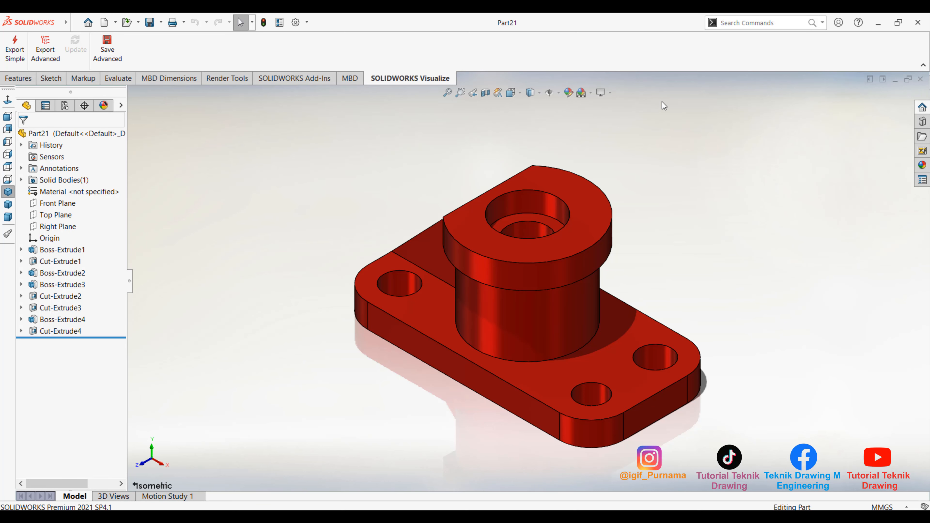
pyautogui.click(17, 78)
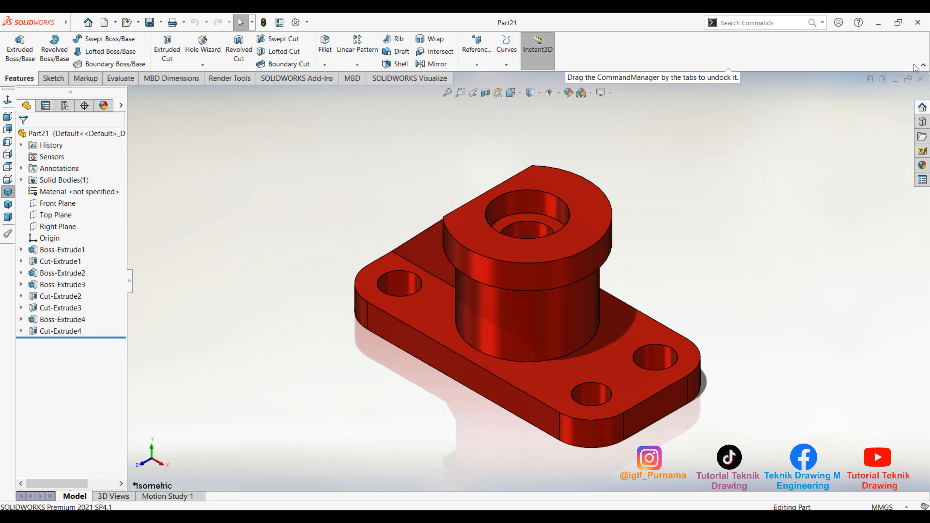
# Step: Minimize the CommandManager again, bring up the SOLIDWORKS Visualize commands, and keep the full command ribbon expanded on Features
pyautogui.click(922, 66)
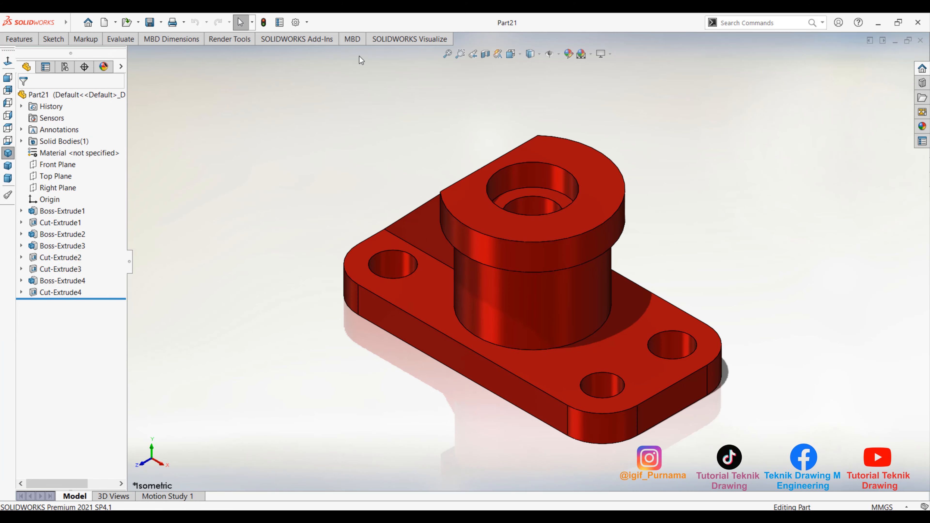
pyautogui.click(408, 39)
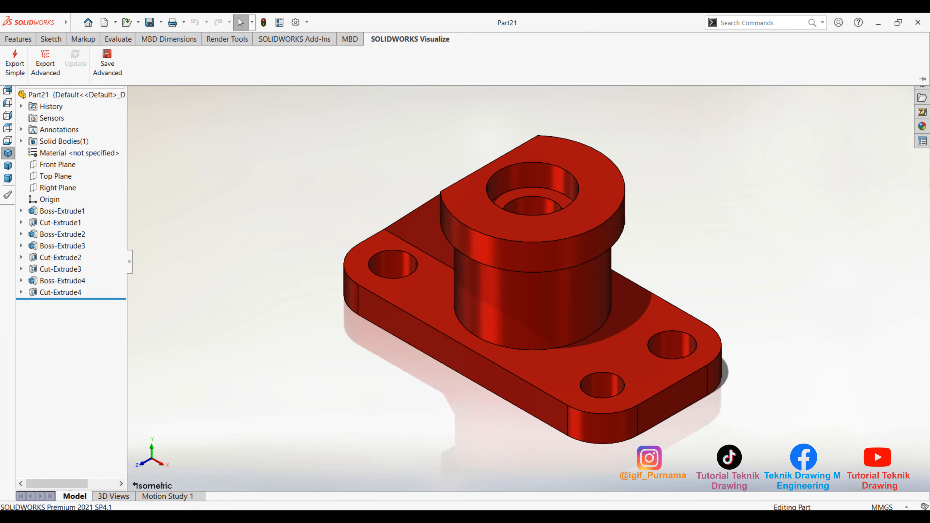
pyautogui.click(922, 79)
pyautogui.click(19, 78)
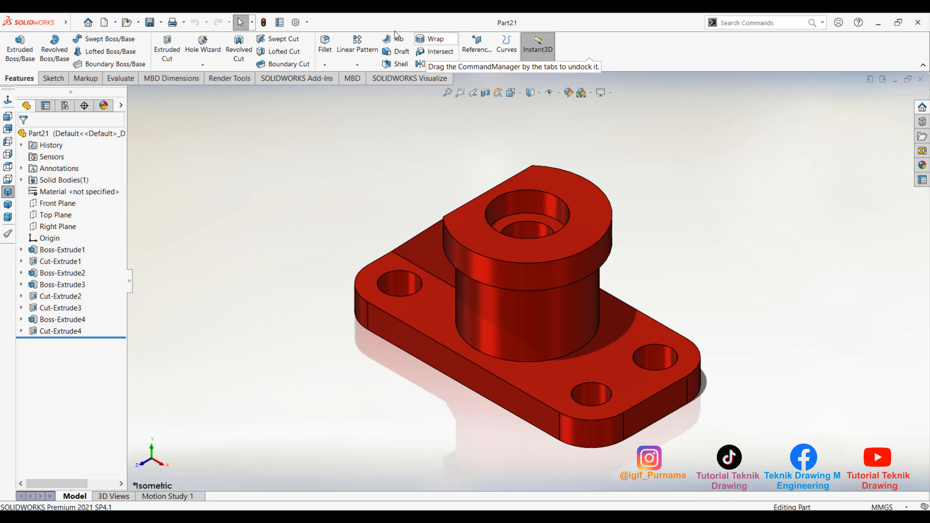
pyautogui.doubleClick(392, 22)
pyautogui.click(664, 33)
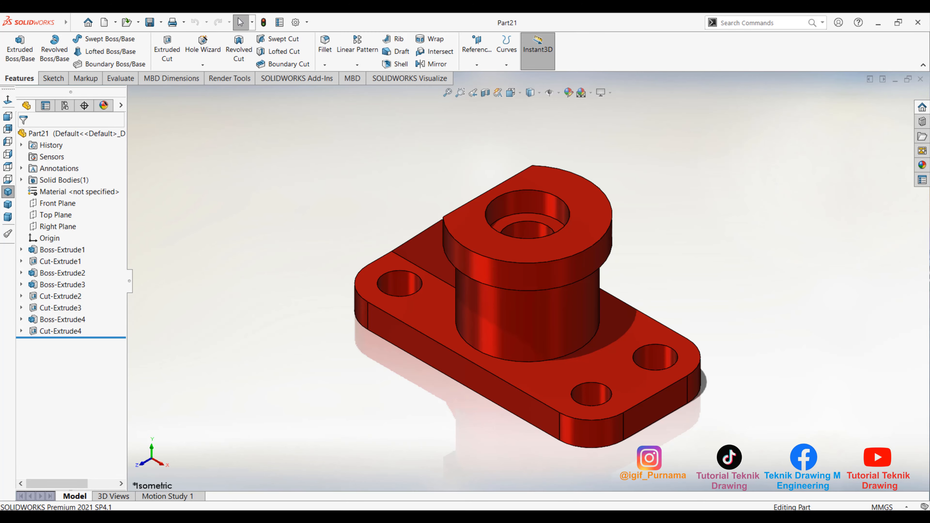
pyautogui.moveTo(7, 88)
pyautogui.mouseDown()
pyautogui.moveTo(399, 71)
pyautogui.moveTo(3, 91)
pyautogui.mouseUp()
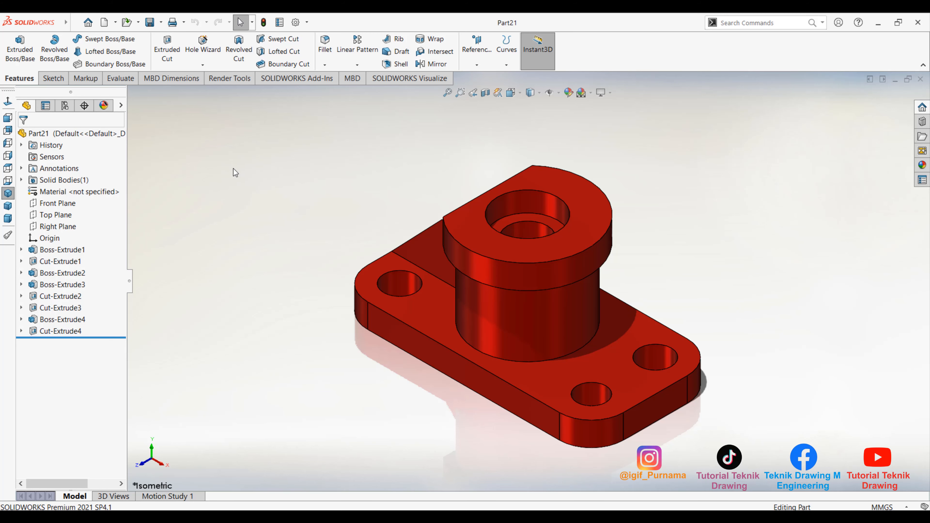
pyautogui.click(402, 80)
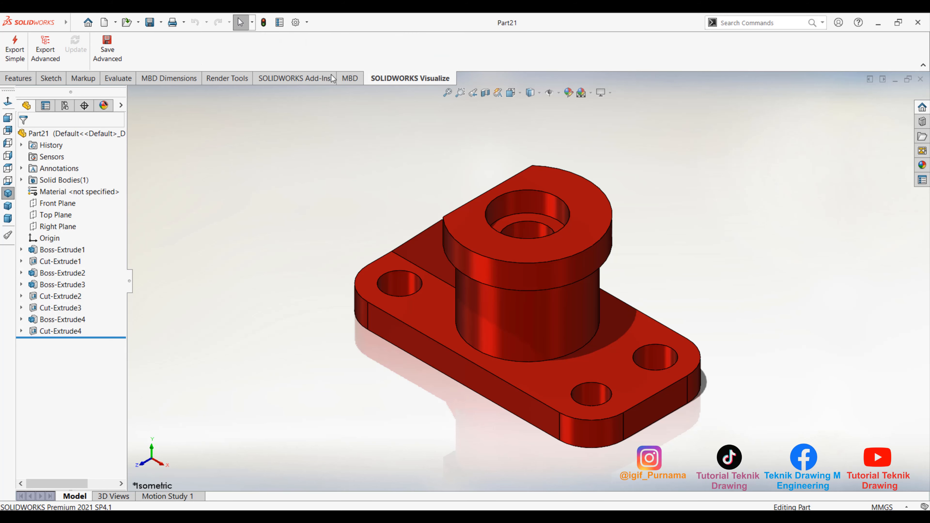
pyautogui.click(28, 79)
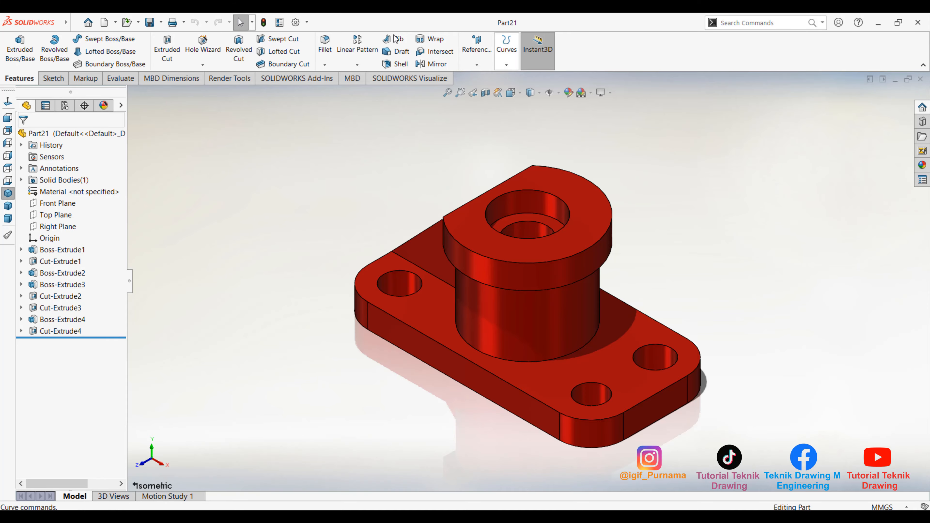
# Step: Review the general system options, the document's drafting standard properties and the available unit systems without changing them
pyautogui.click(307, 22)
pyautogui.click(315, 36)
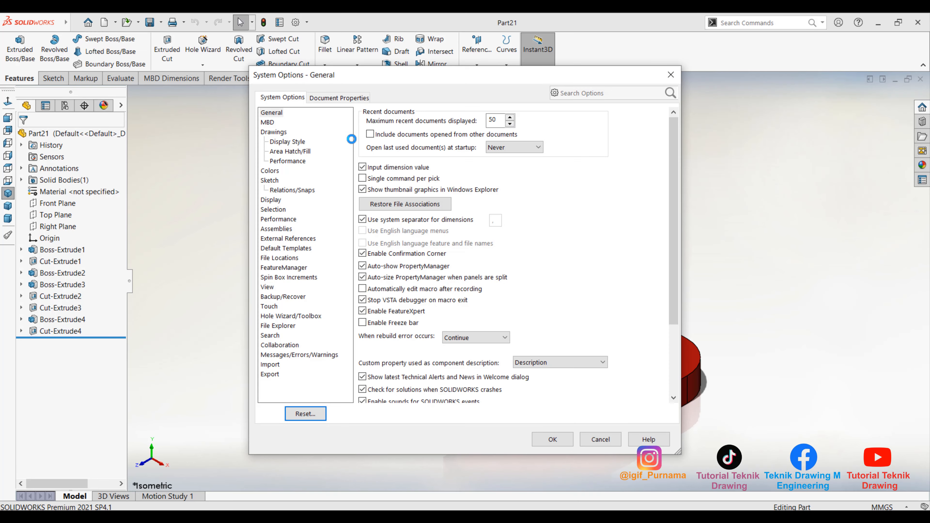
pyautogui.click(338, 98)
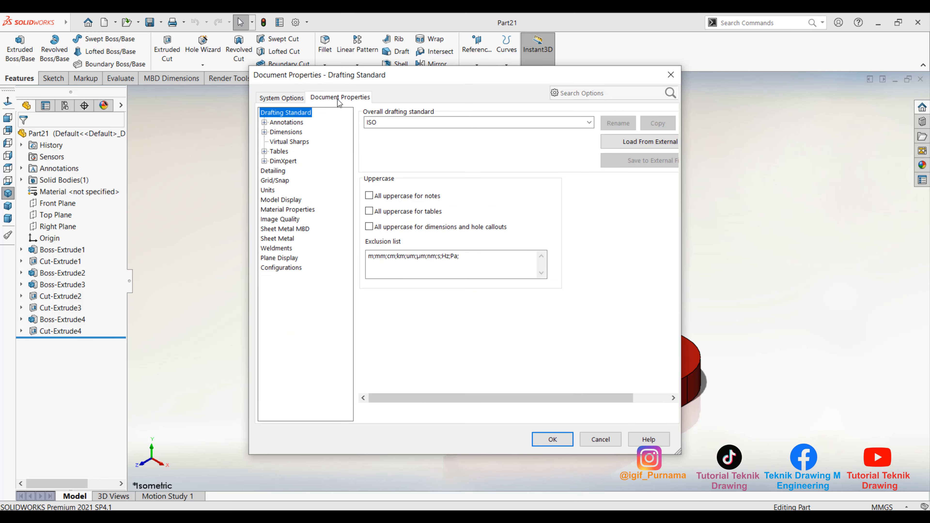
pyautogui.click(300, 100)
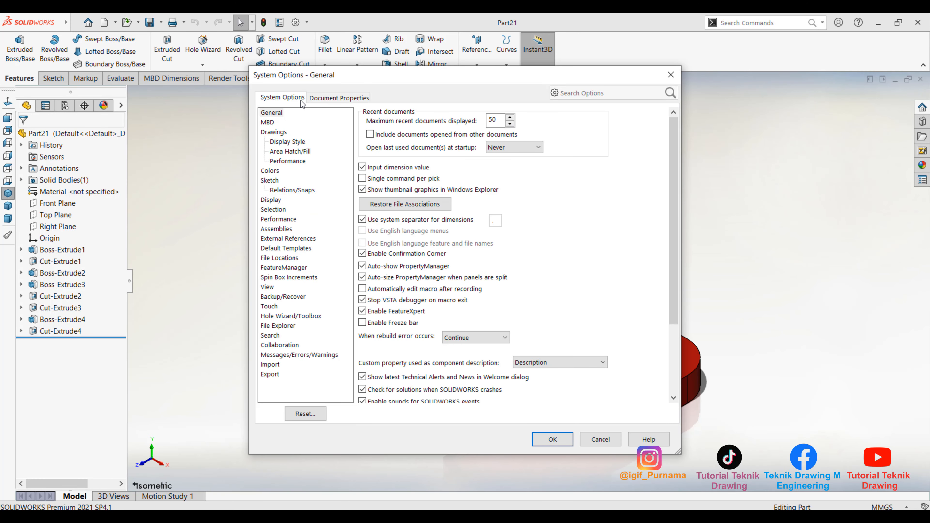
pyautogui.click(673, 75)
pyautogui.click(890, 506)
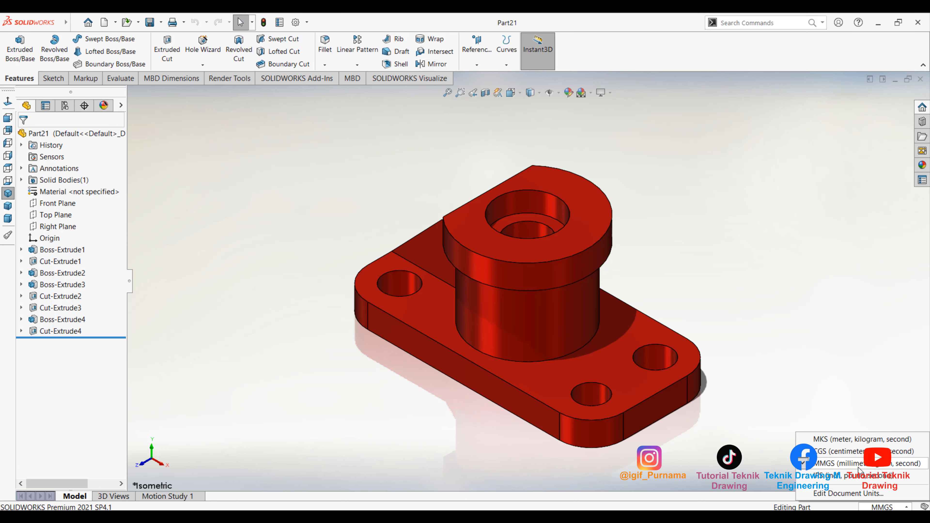
pyautogui.click(840, 346)
# Step: Review the part's document properties for dimensions and the system options for drawings without changing them
pyautogui.click(297, 23)
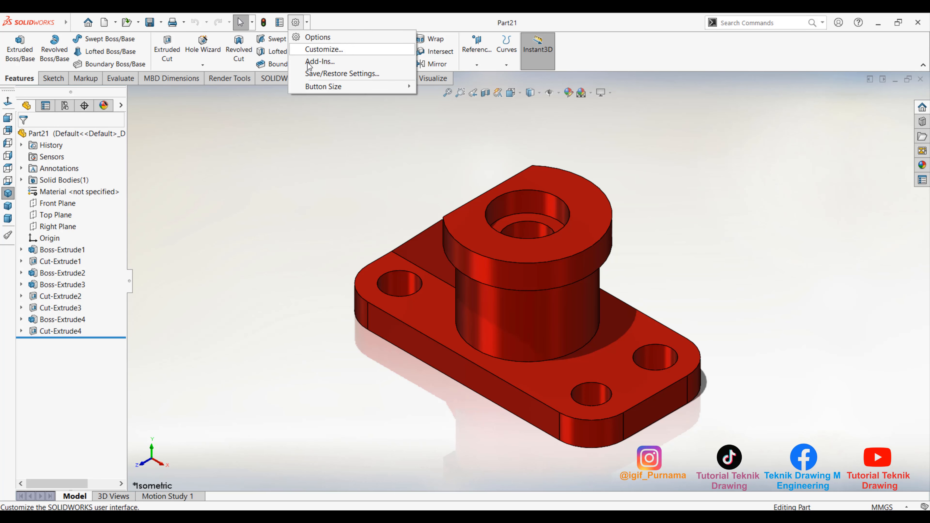
pyautogui.click(311, 36)
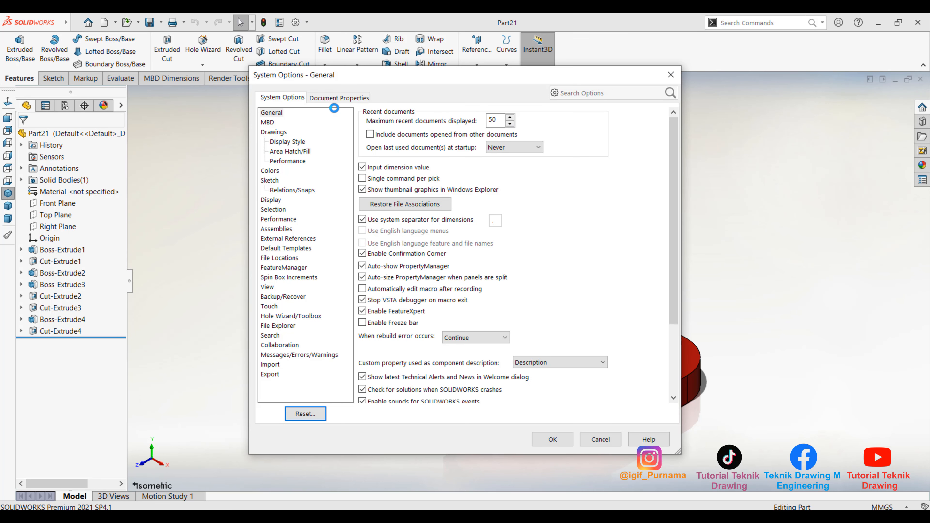
pyautogui.click(328, 100)
pyautogui.click(286, 132)
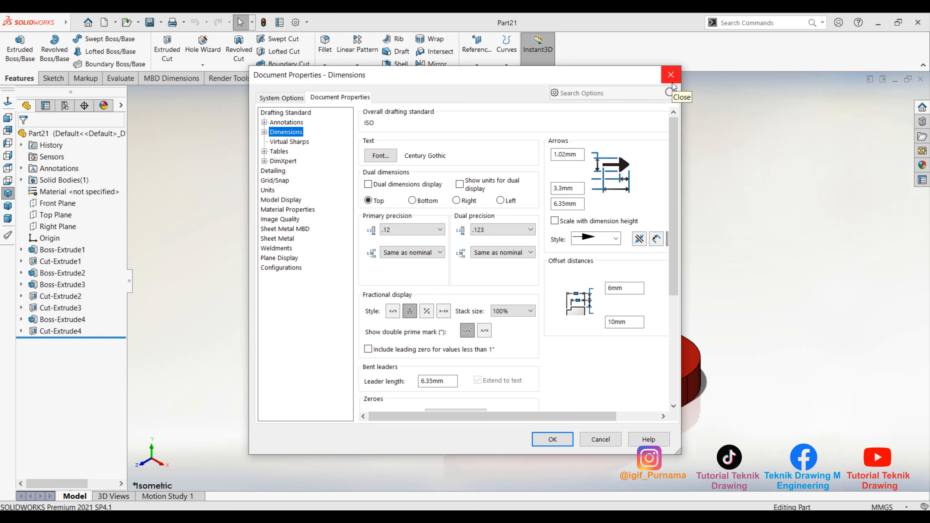
pyautogui.click(279, 100)
pyautogui.click(273, 132)
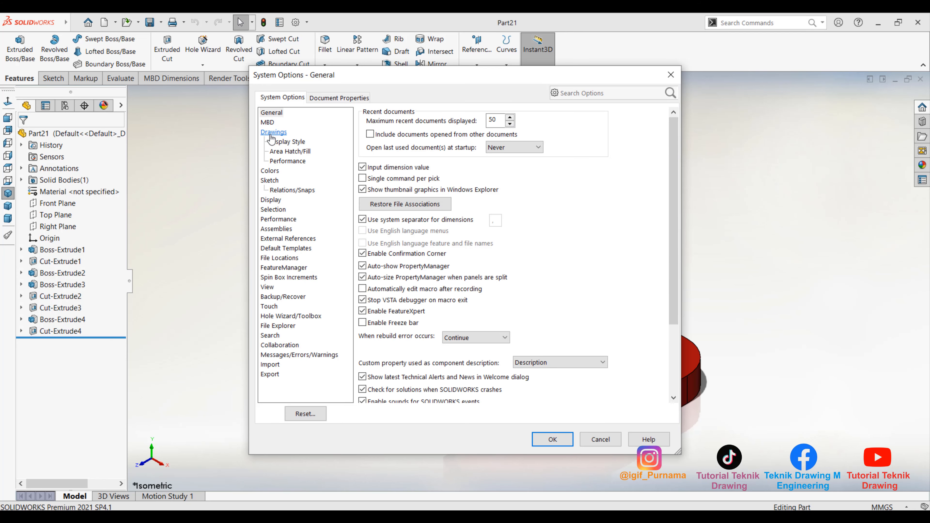
pyautogui.click(670, 75)
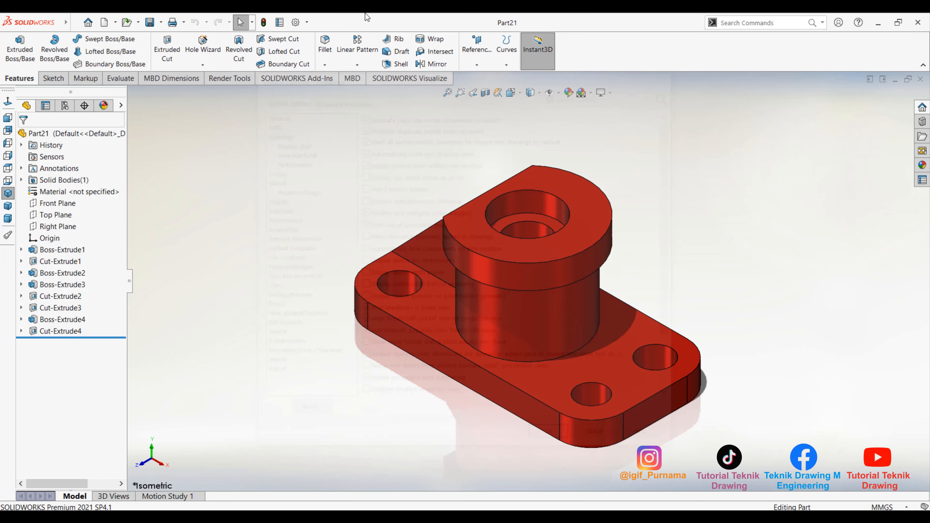
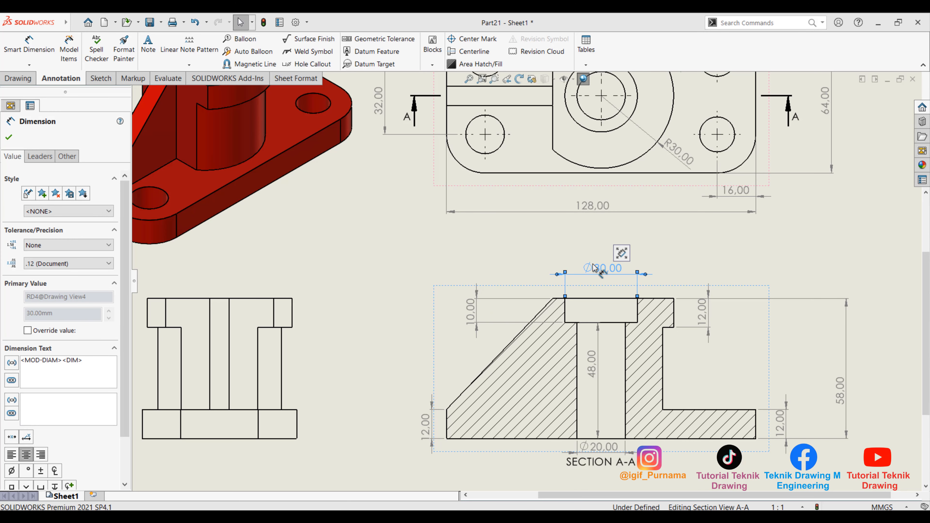
# Step: Set the font height of the drawing's dimensions to 2.5 mm in the document properties
pyautogui.click(428, 246)
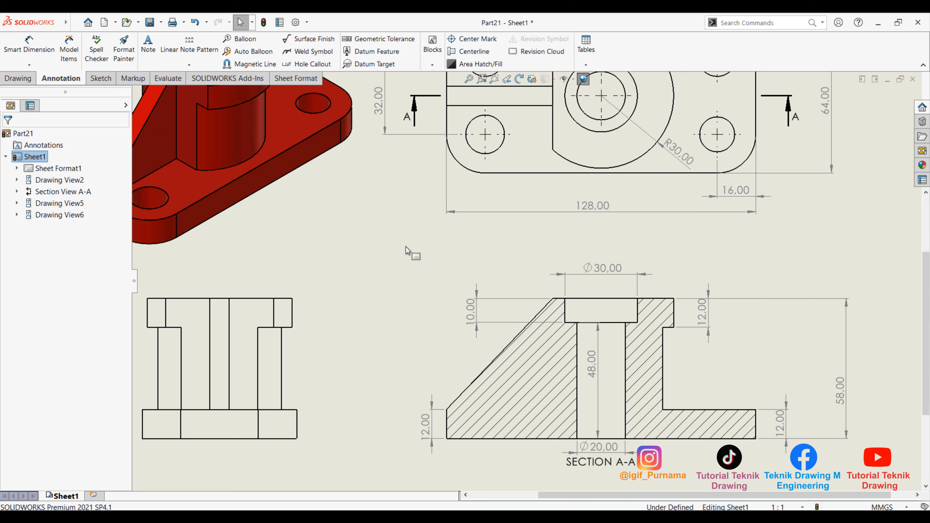
pyautogui.click(295, 22)
pyautogui.click(329, 98)
pyautogui.click(275, 143)
pyautogui.moveTo(556, 78); pyautogui.dragTo(328, 61)
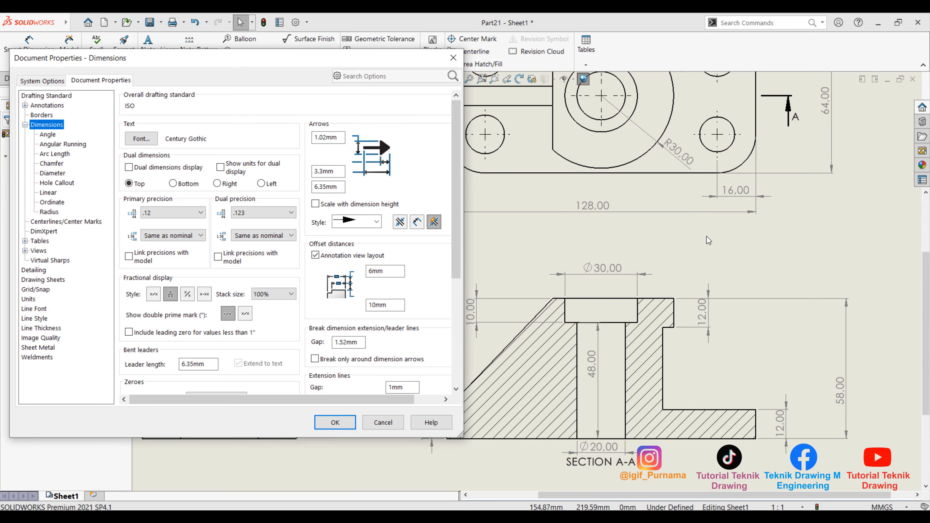
pyautogui.moveTo(183, 65); pyautogui.dragTo(192, 71)
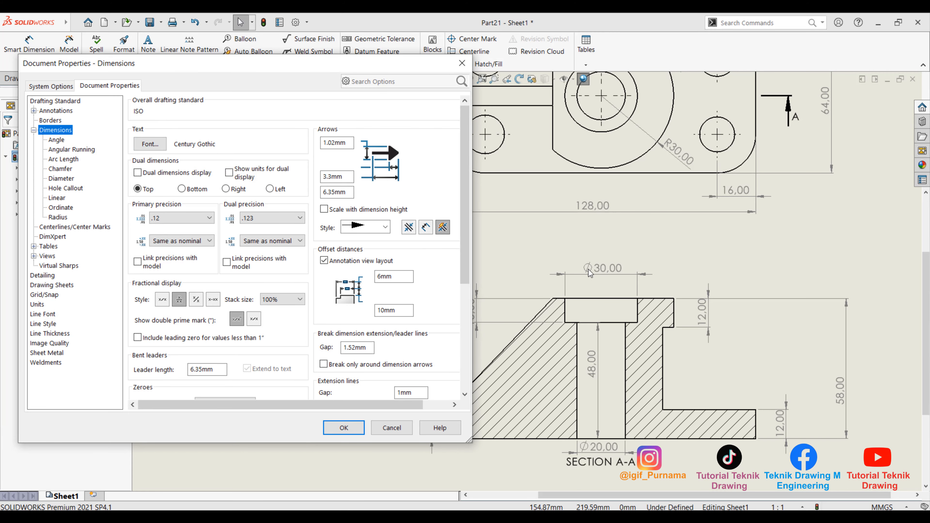
pyautogui.click(159, 145)
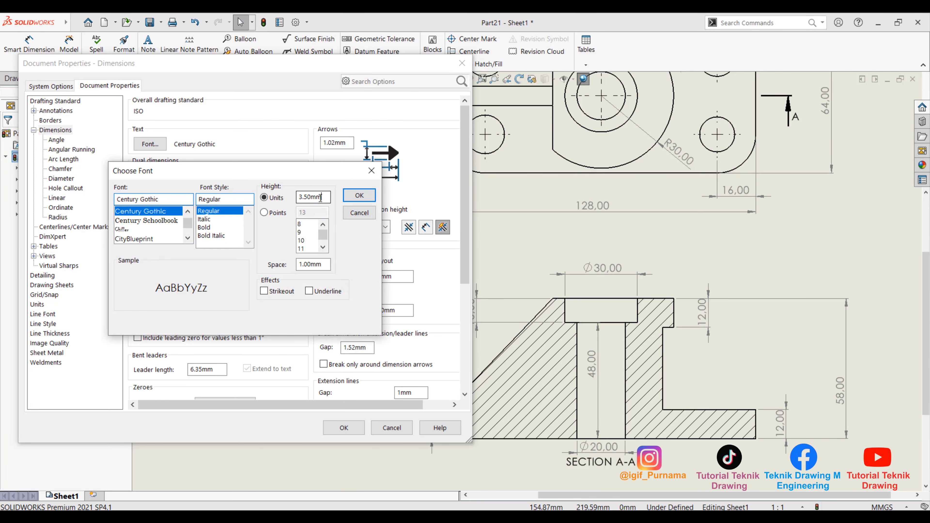
pyautogui.moveTo(326, 199); pyautogui.dragTo(284, 198)
pyautogui.write('2,5')
pyautogui.click(359, 195)
pyautogui.click(343, 428)
# Step: Set both the primary and dual precision of the drawing's dimensions to None in the document properties
pyautogui.click(295, 23)
pyautogui.click(88, 86)
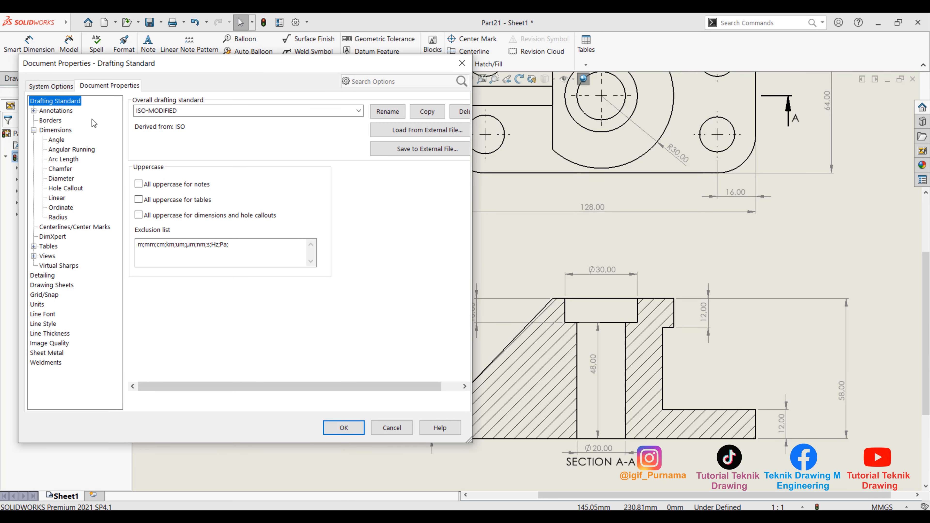
pyautogui.click(56, 130)
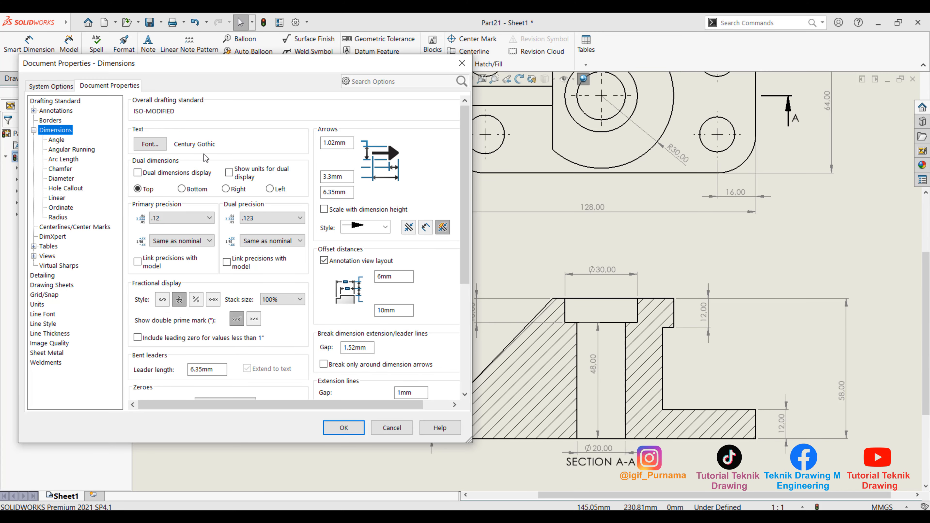
pyautogui.click(180, 218)
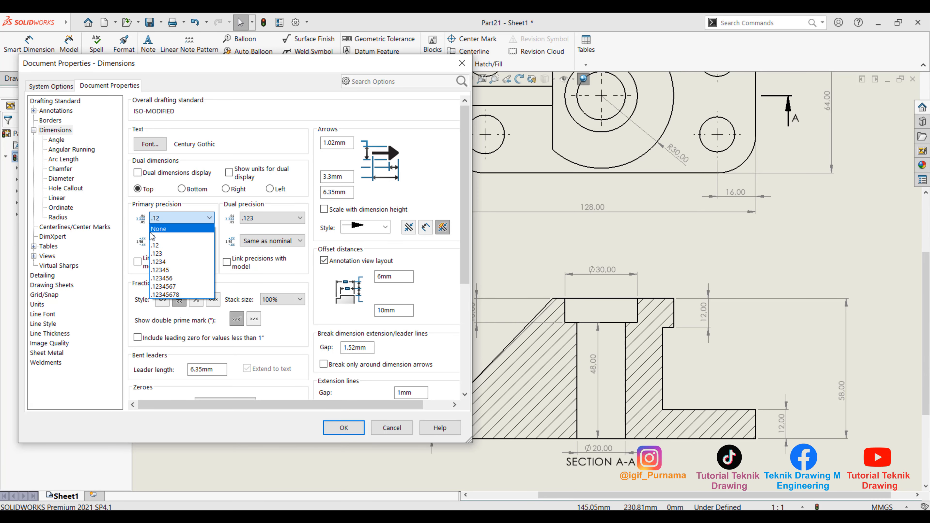
pyautogui.click(164, 230)
pyautogui.click(264, 219)
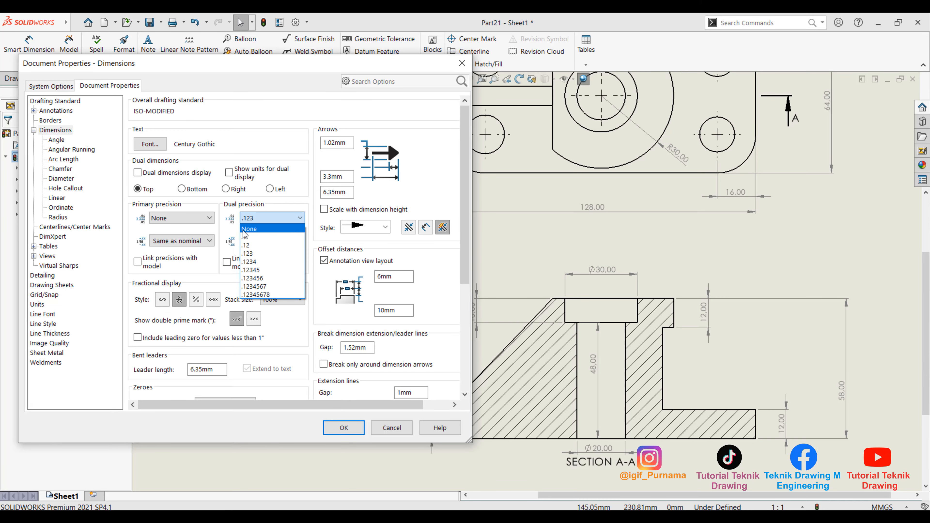
pyautogui.click(245, 230)
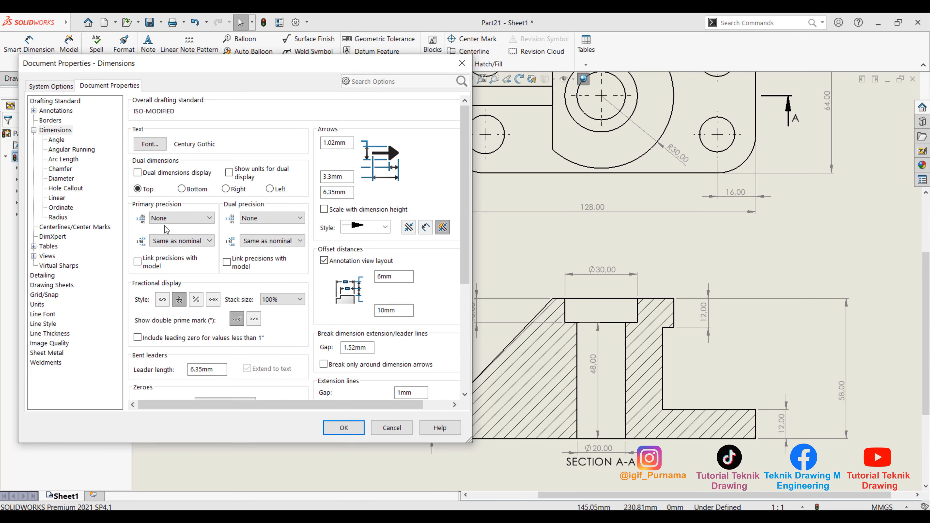
pyautogui.click(336, 423)
# Step: Append ",5" to the dimension text of the upper bore's diameter in Section A-A
pyautogui.scroll(-5, 606, 279)
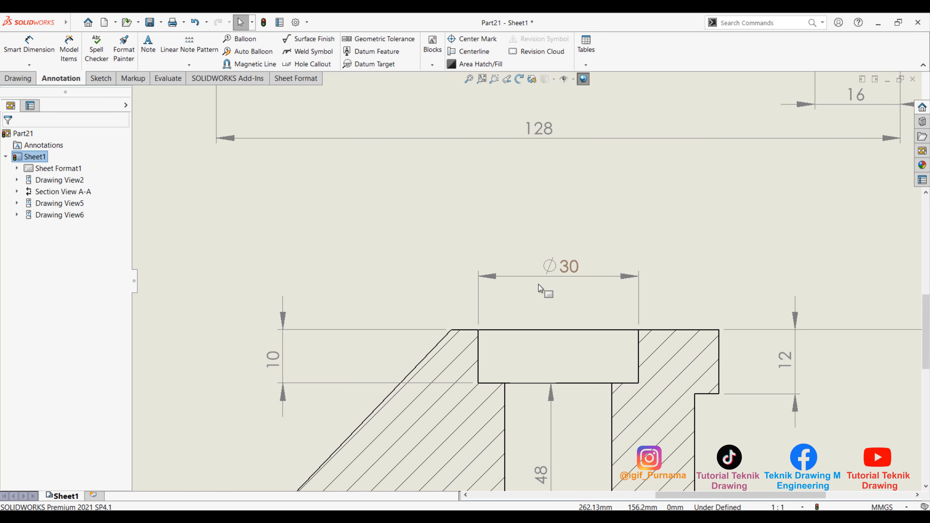
pyautogui.scroll(3, 541, 285)
pyautogui.scroll(-2, 534, 263)
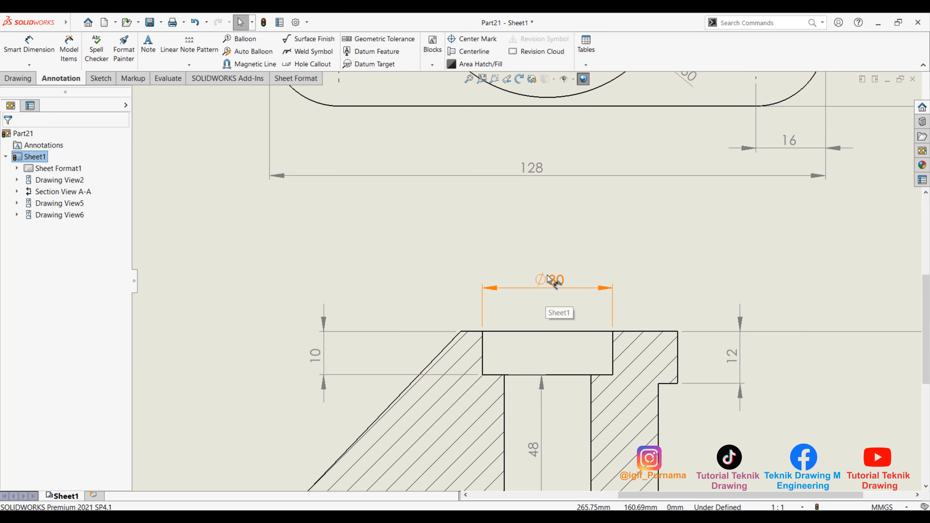
pyautogui.scroll(2, 548, 280)
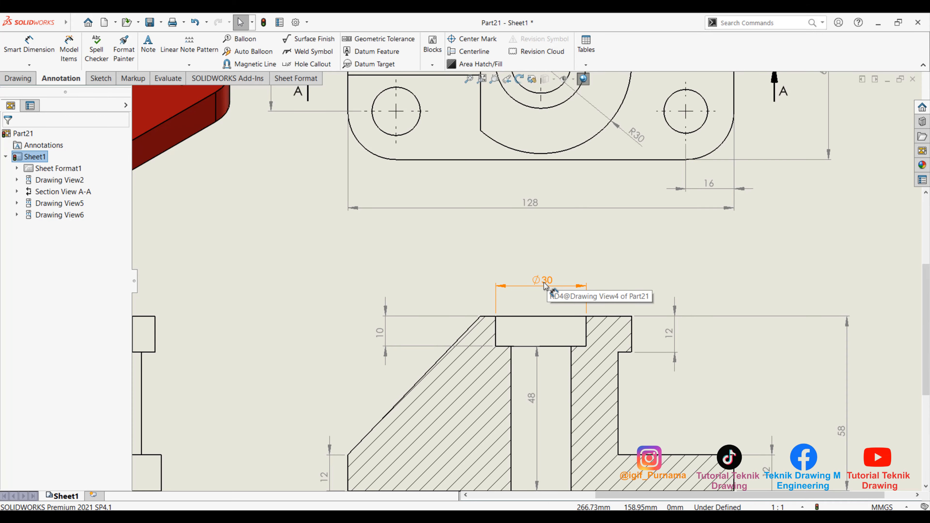
pyautogui.click(546, 285)
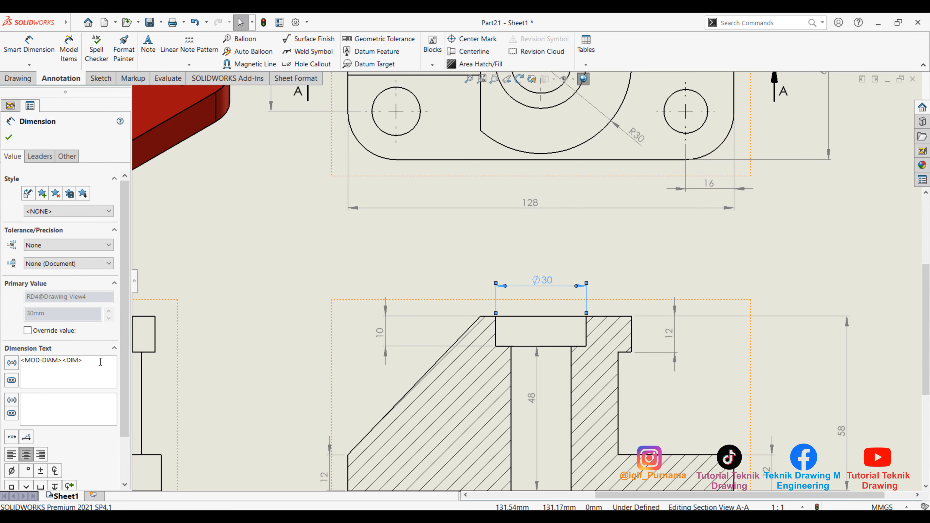
pyautogui.write(',5')
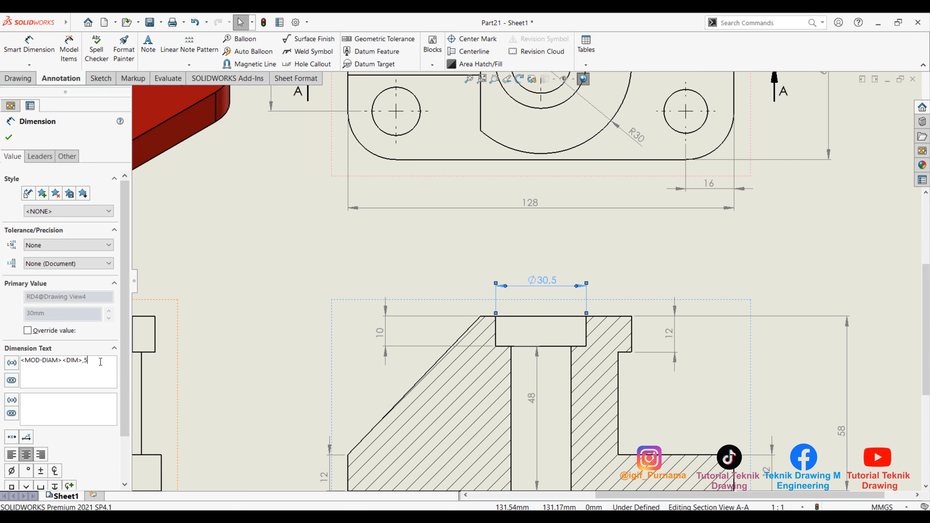
pyautogui.click(9, 137)
# Step: Add a trailing 0 to the upper bore's diameter text in Section A-A so it ends in ",50"
pyautogui.scroll(-2, 596, 294)
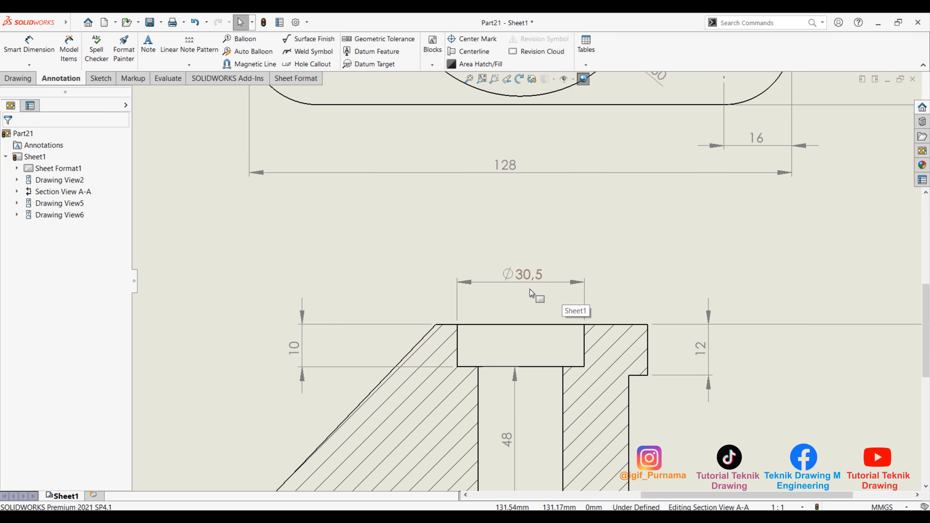
pyautogui.click(541, 275)
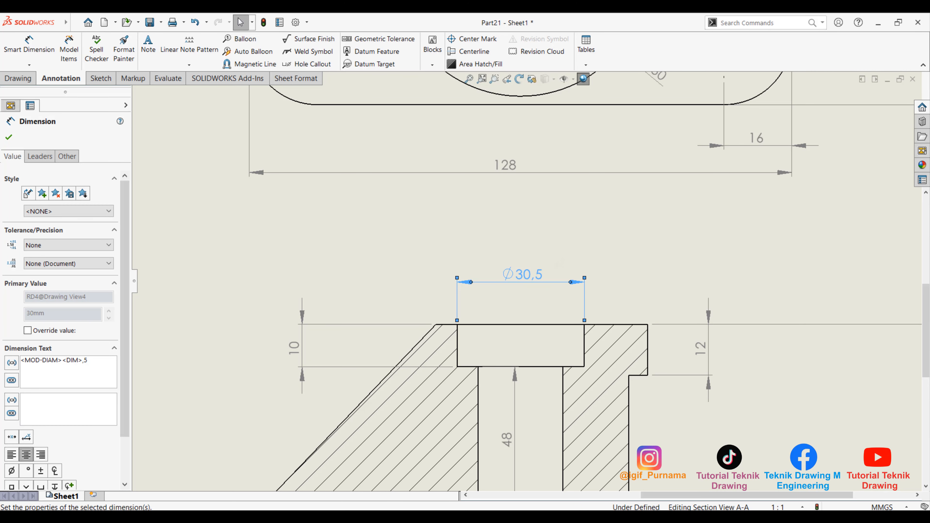
pyautogui.click(95, 364)
pyautogui.write('0')
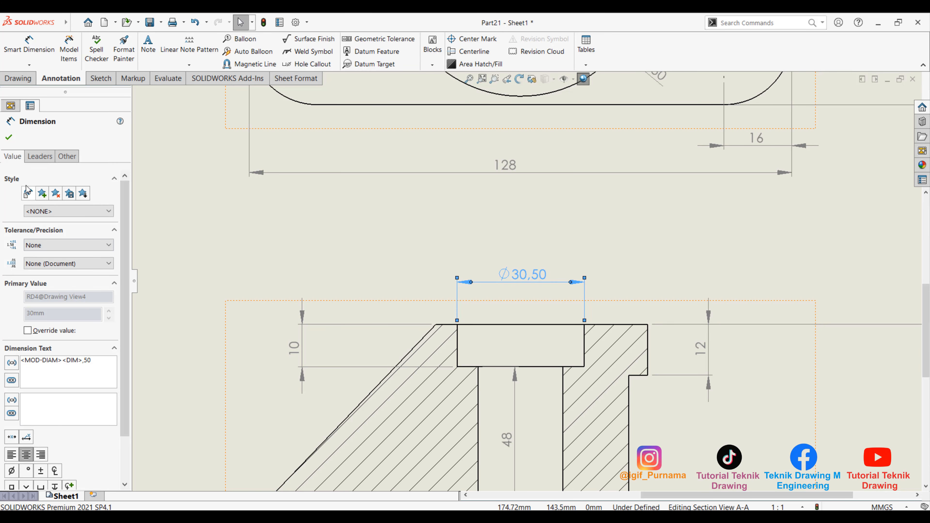
pyautogui.click(578, 269)
# Step: Enable scaling the arrows with dimension height in the drawing's dimension properties
pyautogui.scroll(3, 578, 265)
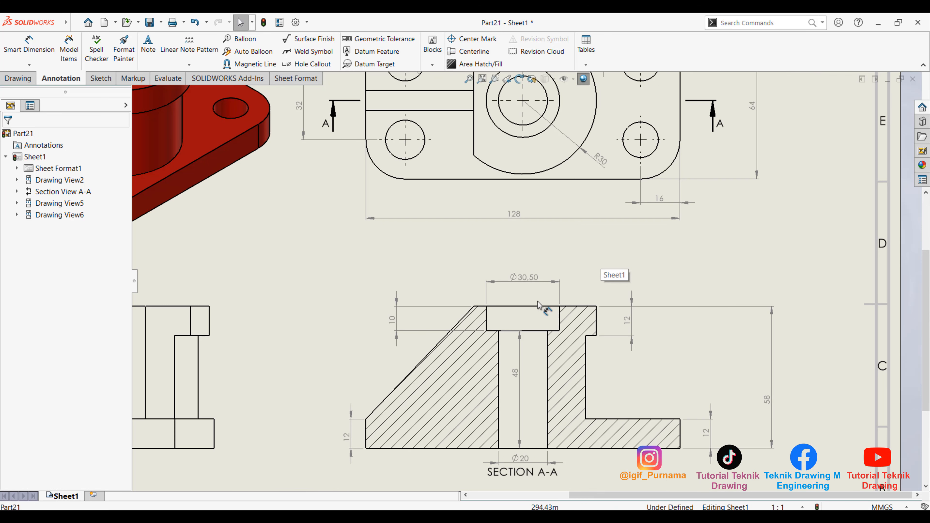
pyautogui.scroll(3, 549, 308)
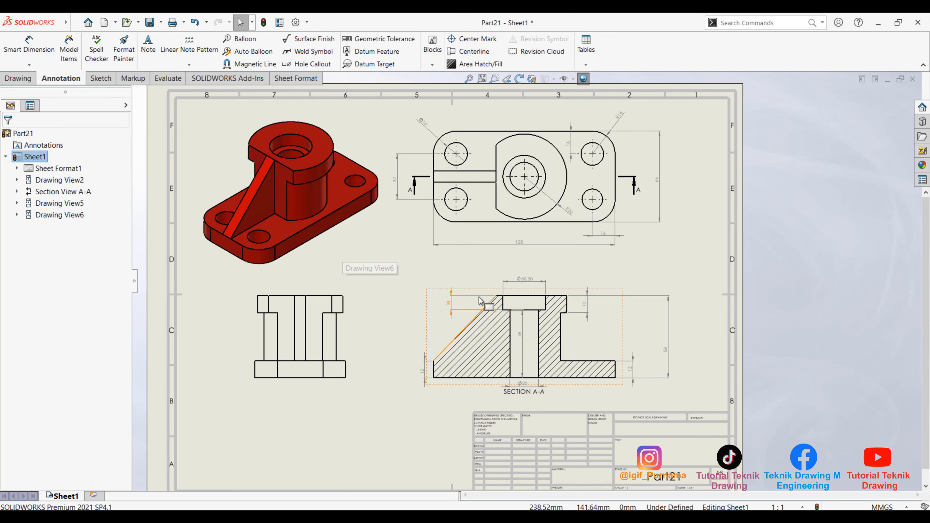
pyautogui.scroll(-2, 458, 304)
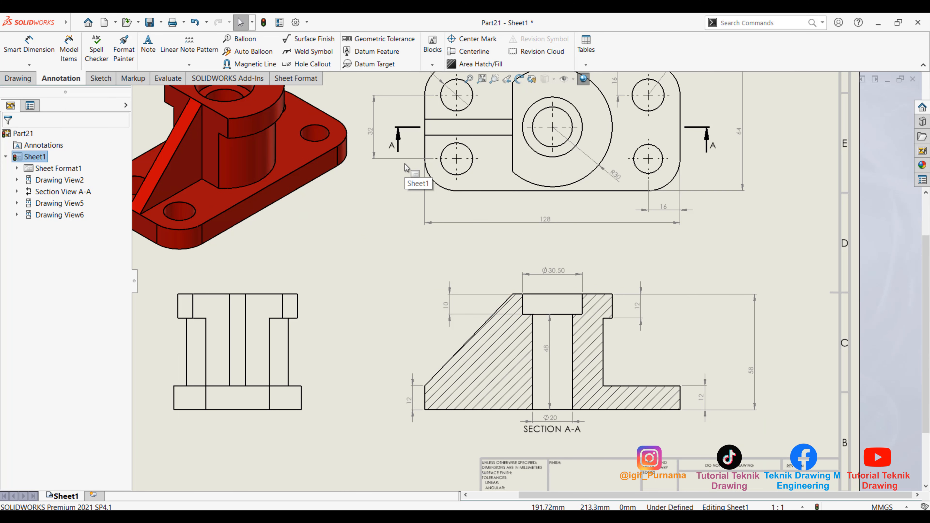
pyautogui.click(307, 22)
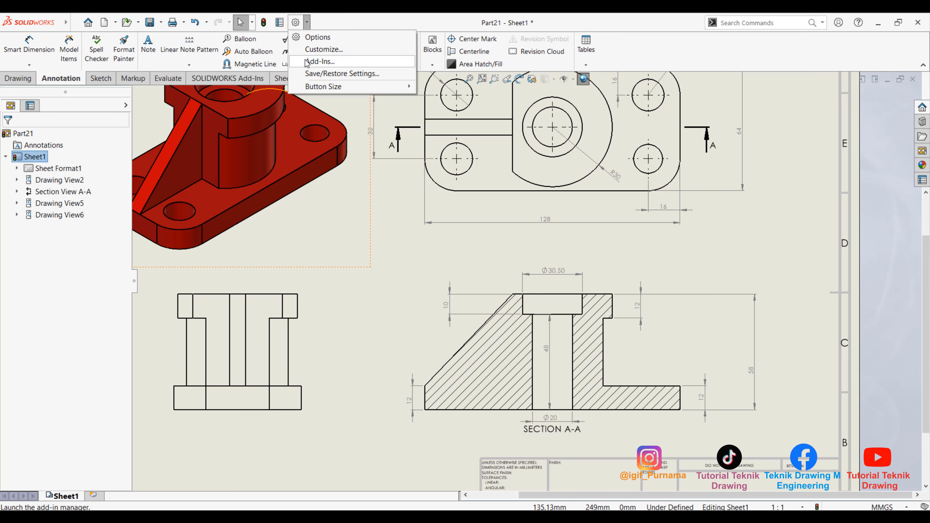
pyautogui.click(310, 38)
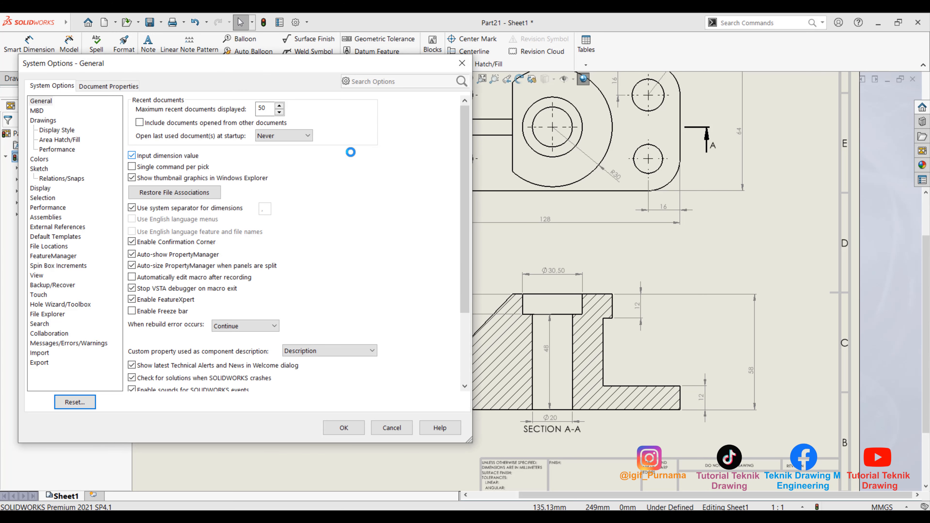
pyautogui.click(110, 86)
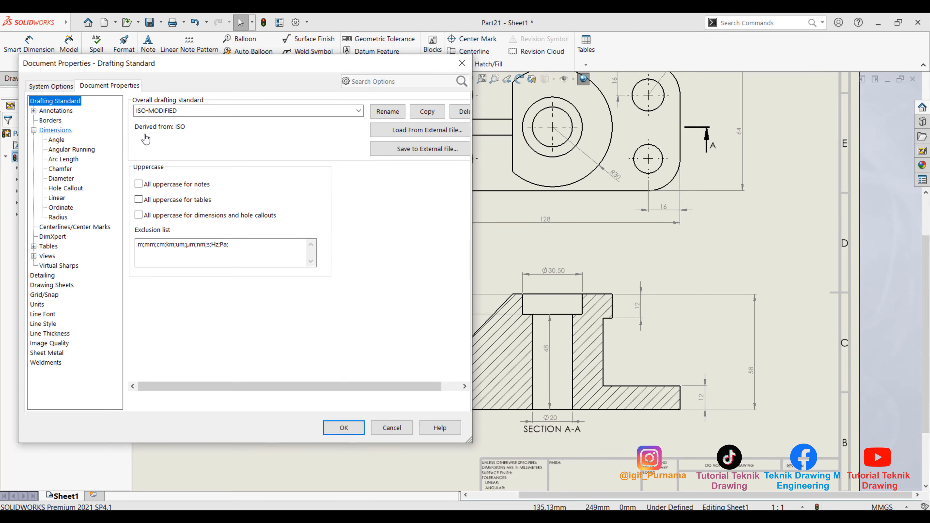
pyautogui.click(56, 130)
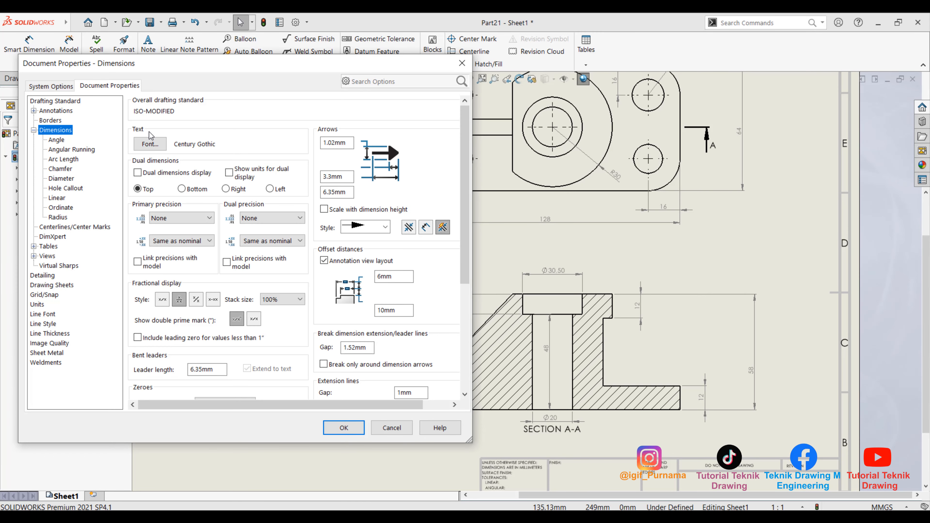
pyautogui.click(324, 210)
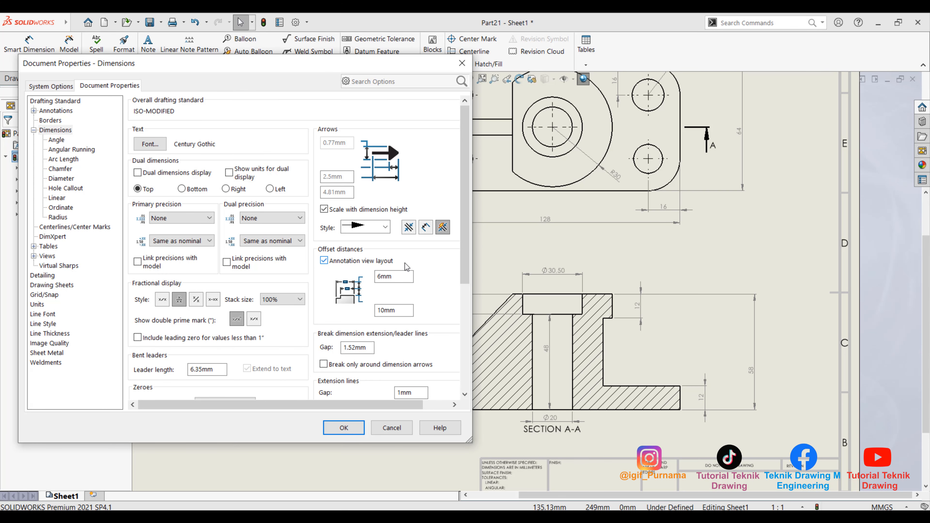
# Step: Review the angle, angular running, arc length and chamfer dimension settings in the document properties
pyautogui.click(57, 139)
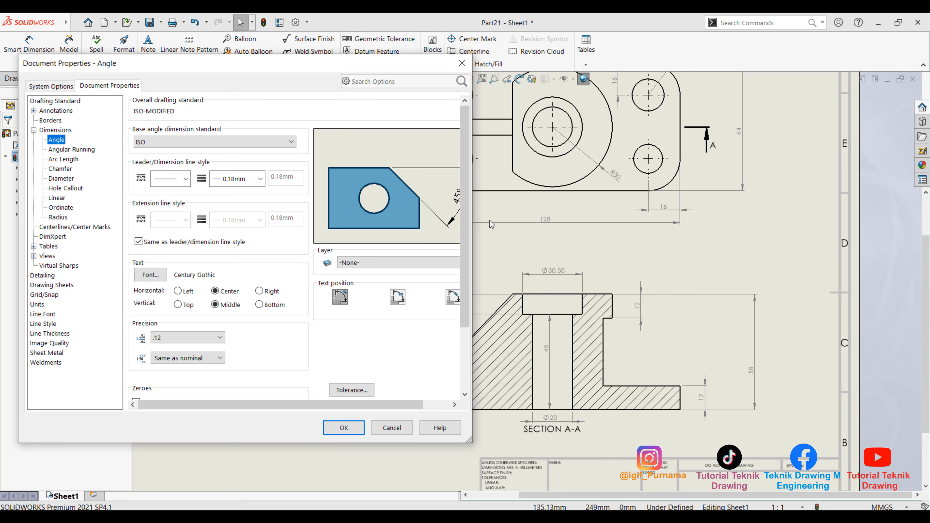
pyautogui.moveTo(472, 260); pyautogui.dragTo(530, 260)
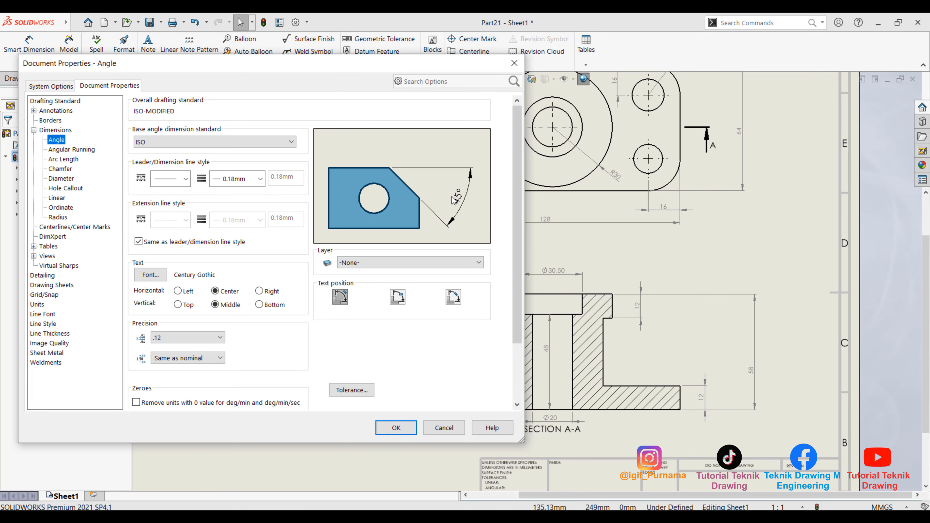
pyautogui.click(76, 150)
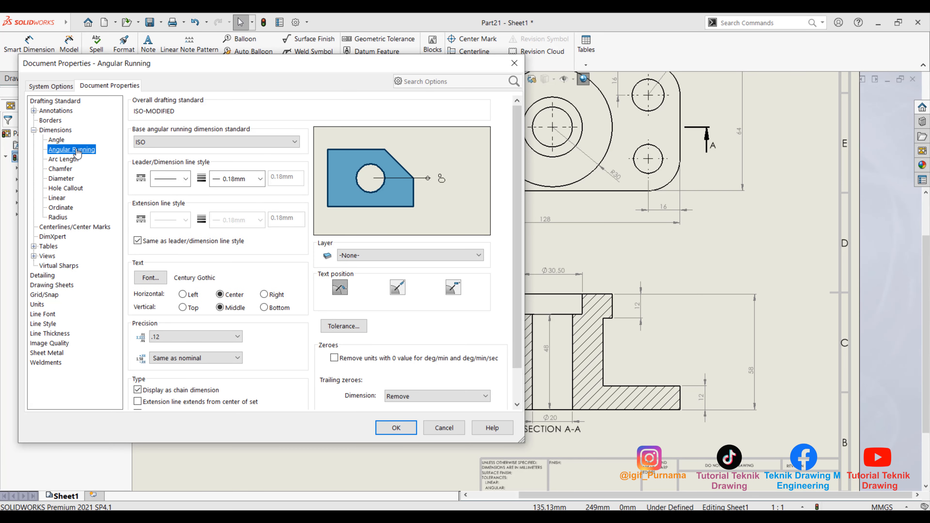
pyautogui.click(66, 159)
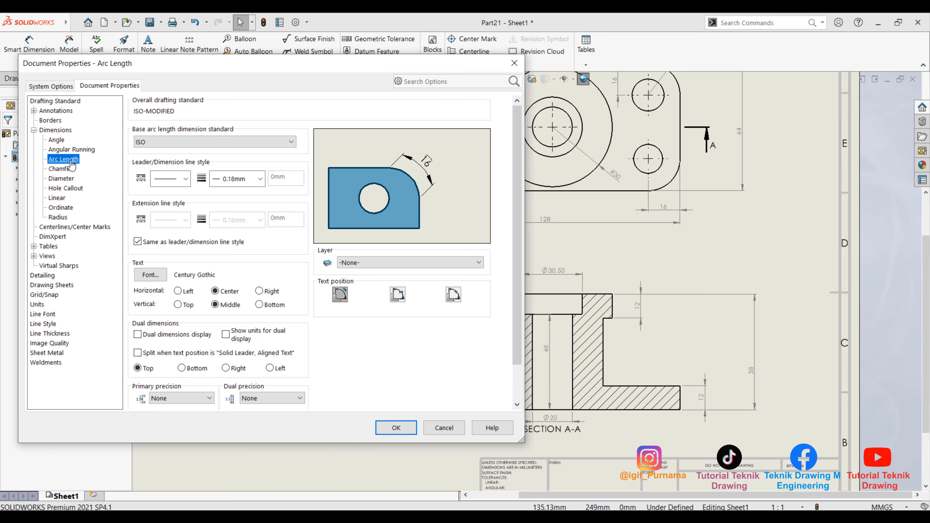
pyautogui.click(69, 170)
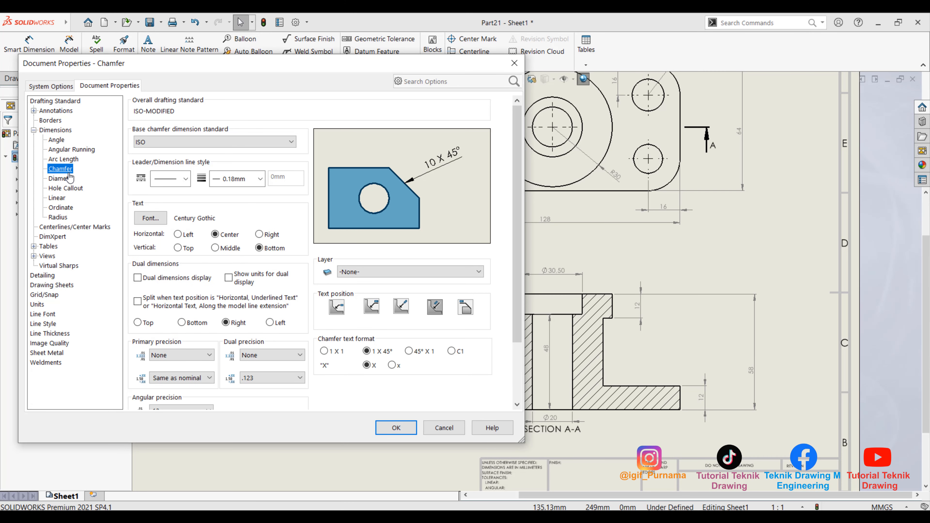
# Step: Compare the three text positions for diameter dimensions, finishing on the angled leader with text aligned above it
pyautogui.click(69, 179)
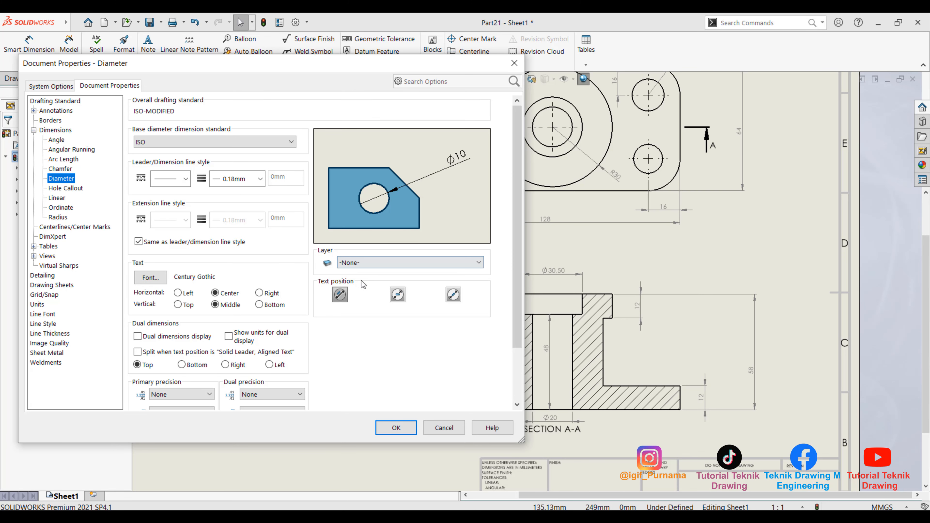
pyautogui.click(398, 295)
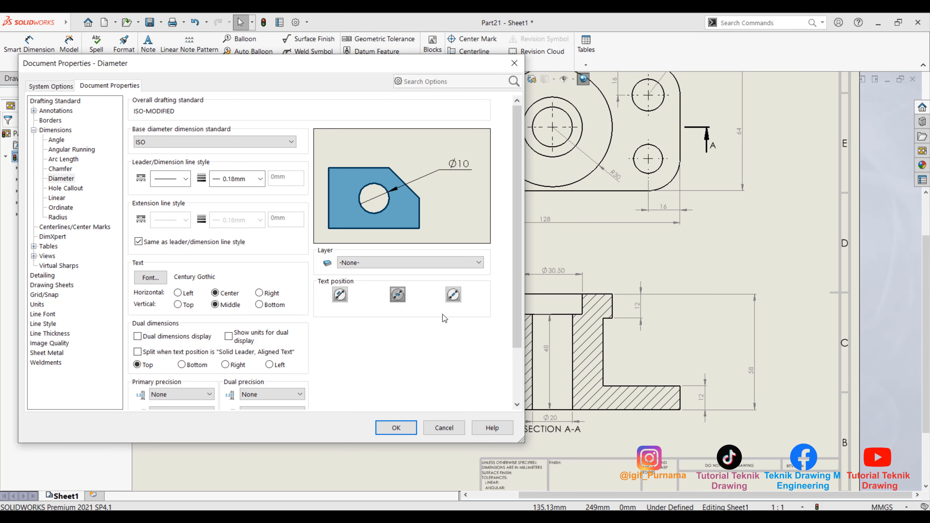
pyautogui.click(453, 295)
pyautogui.click(340, 294)
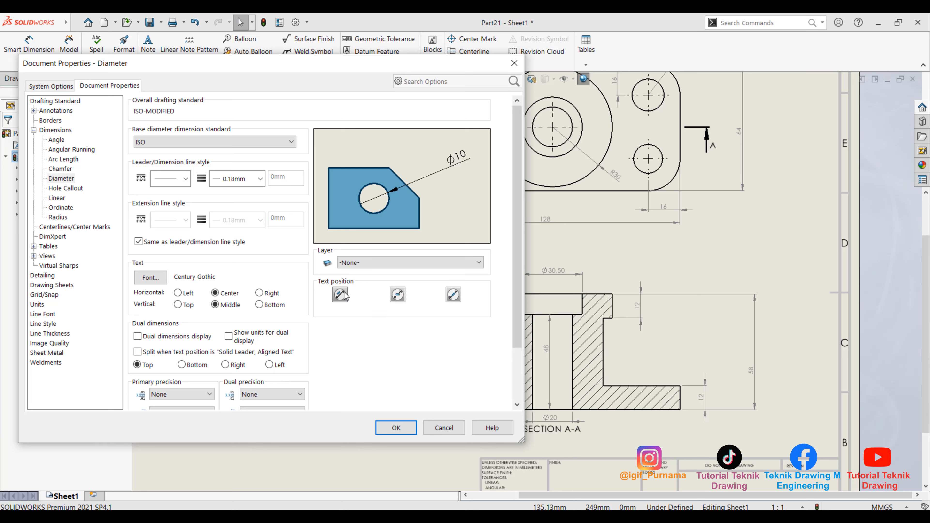
# Step: Examine the hole callout settings and compare the three linear dimension text positions, finishing on text aligned above a solid line
pyautogui.click(75, 192)
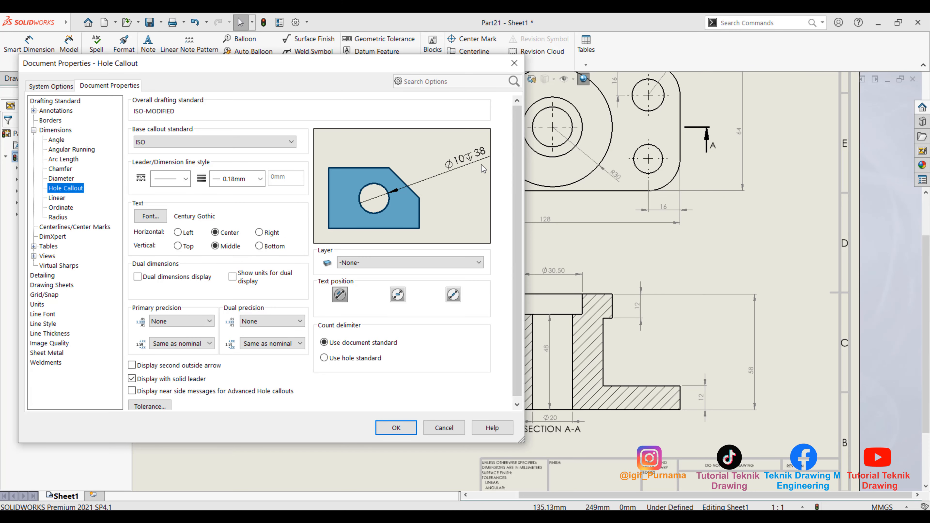
pyautogui.click(58, 198)
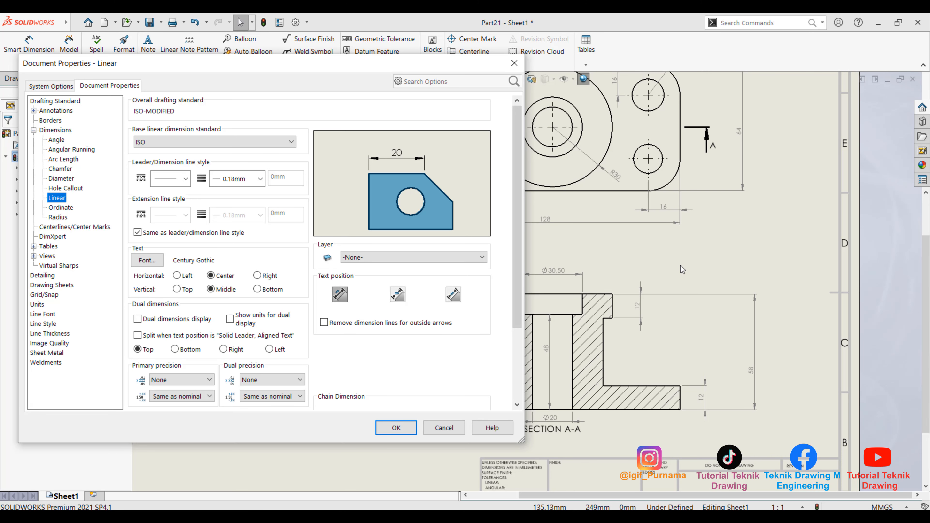
pyautogui.moveTo(362, 67); pyautogui.dragTo(294, 70)
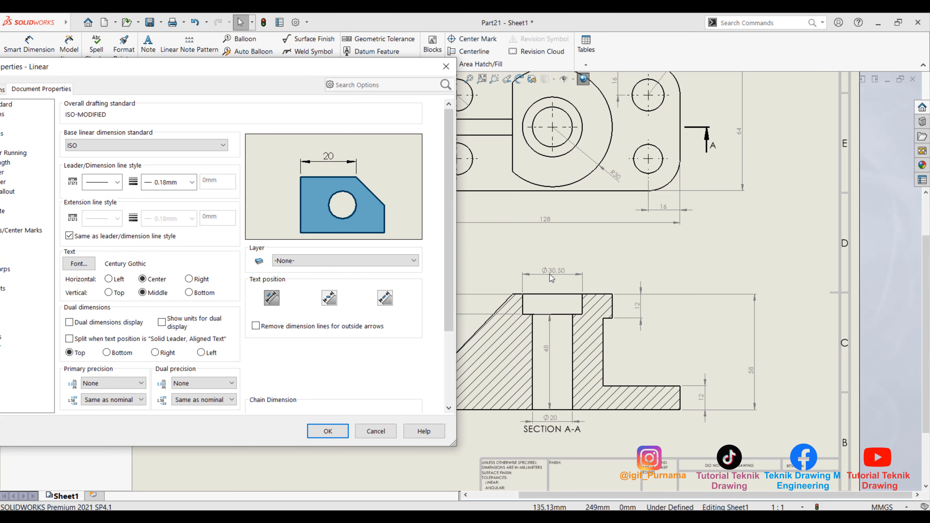
pyautogui.click(329, 298)
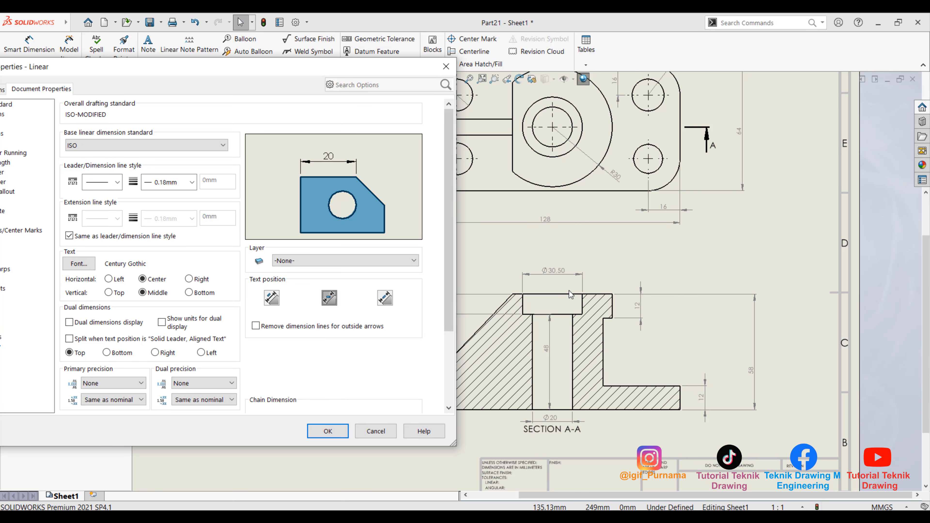
pyautogui.click(384, 297)
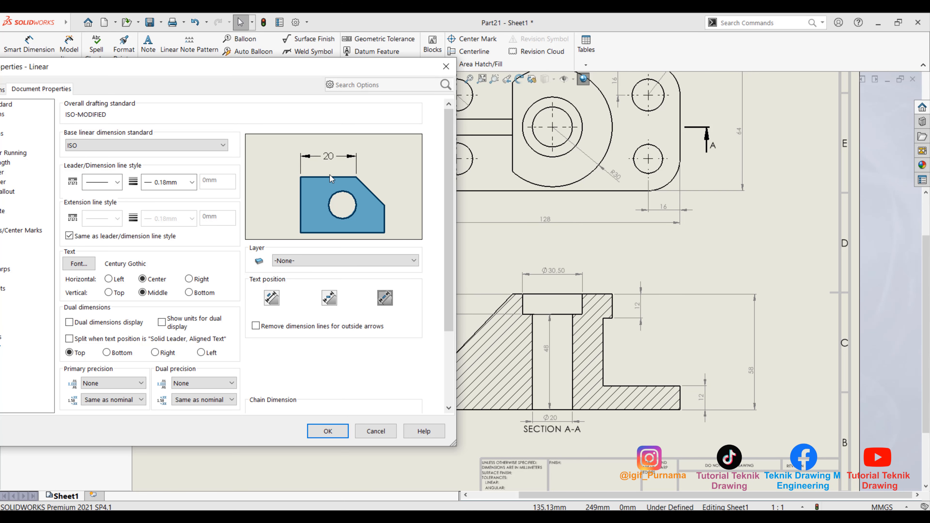
pyautogui.click(329, 298)
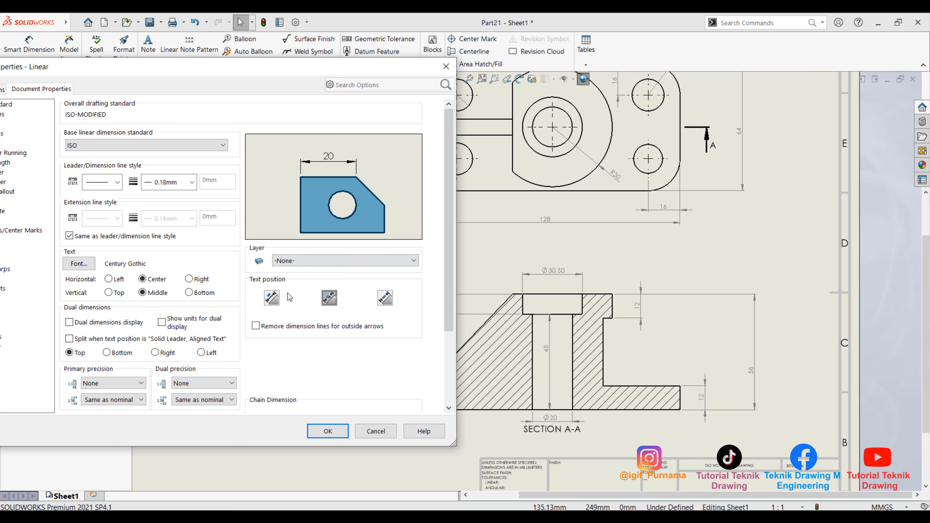
pyautogui.click(272, 298)
pyautogui.click(385, 297)
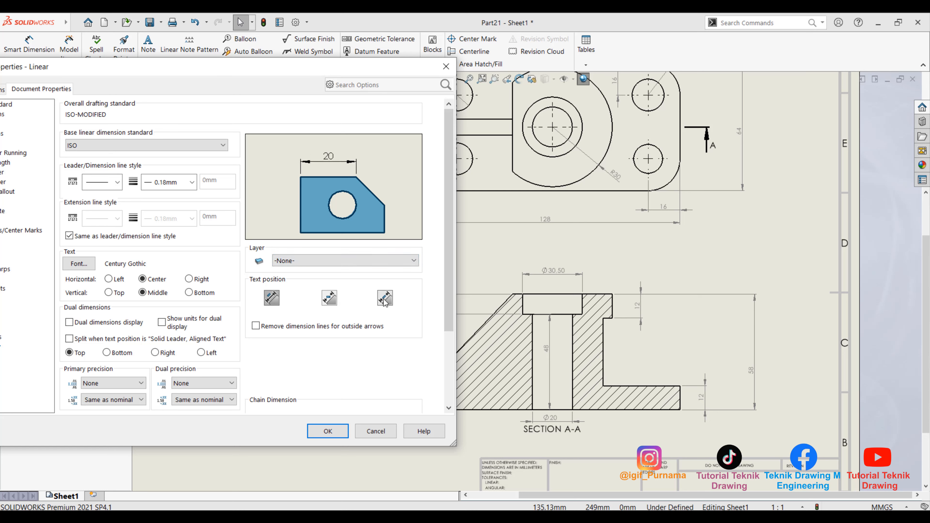
pyautogui.click(327, 296)
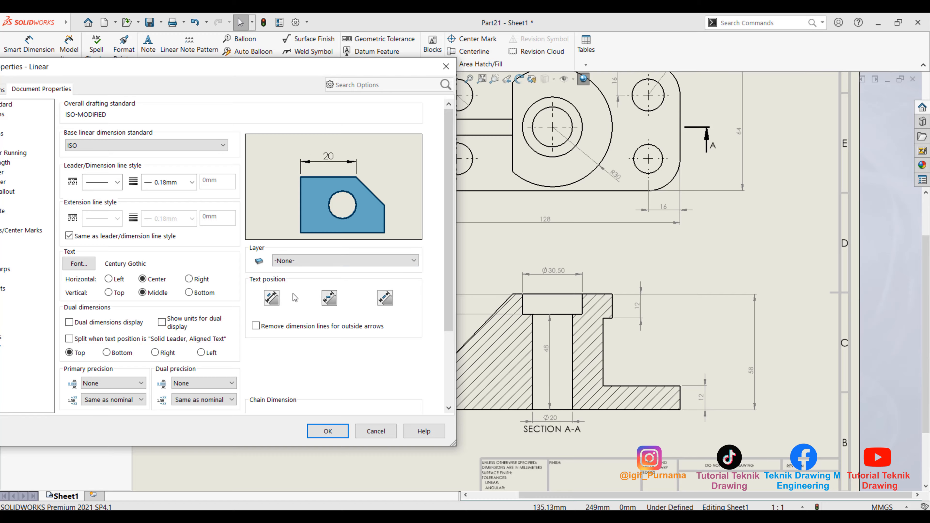
pyautogui.click(272, 297)
# Step: Review the ordinate and radius dimension settings, including the choices for the base radial dimension standard
pyautogui.moveTo(250, 65); pyautogui.dragTo(293, 62)
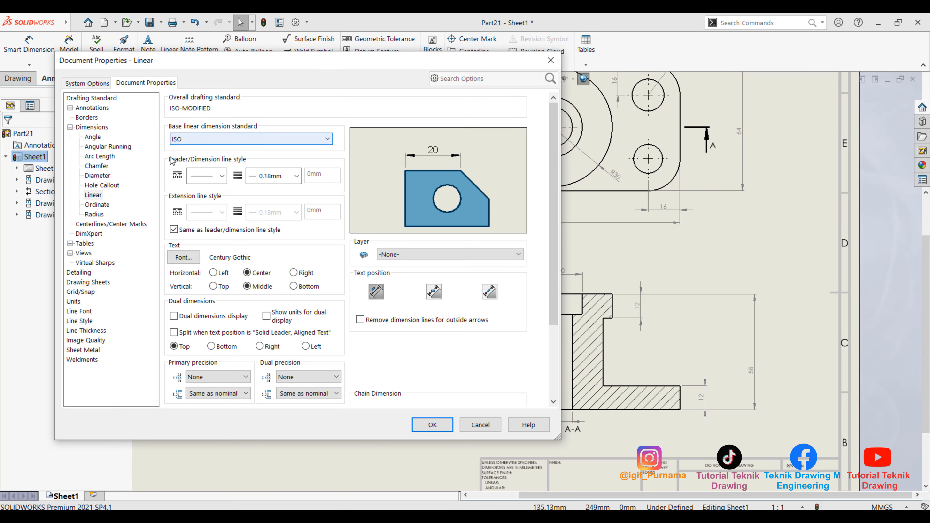
pyautogui.click(98, 205)
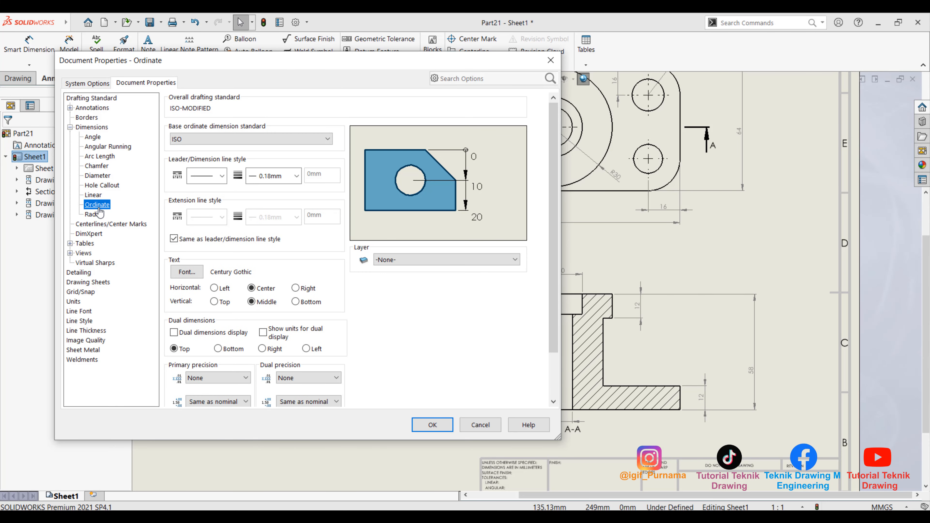
pyautogui.click(99, 215)
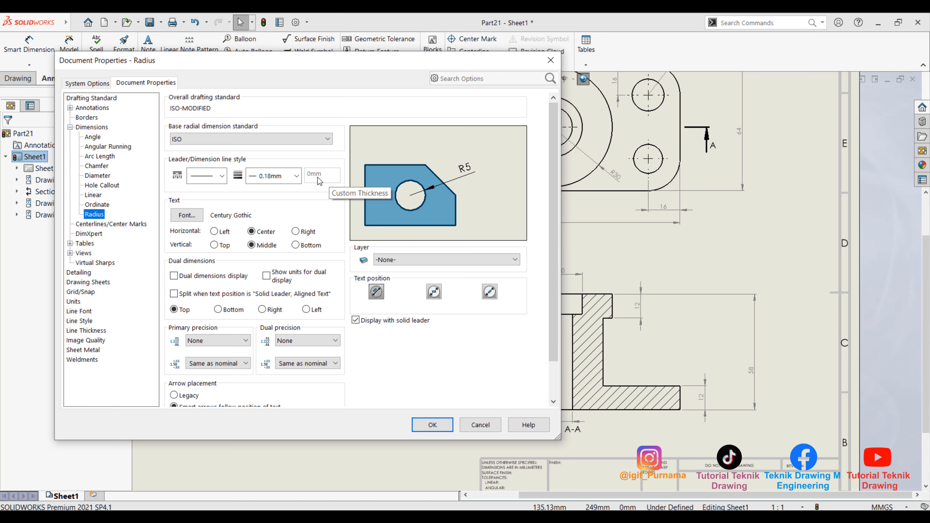
pyautogui.click(193, 140)
pyautogui.click(193, 140)
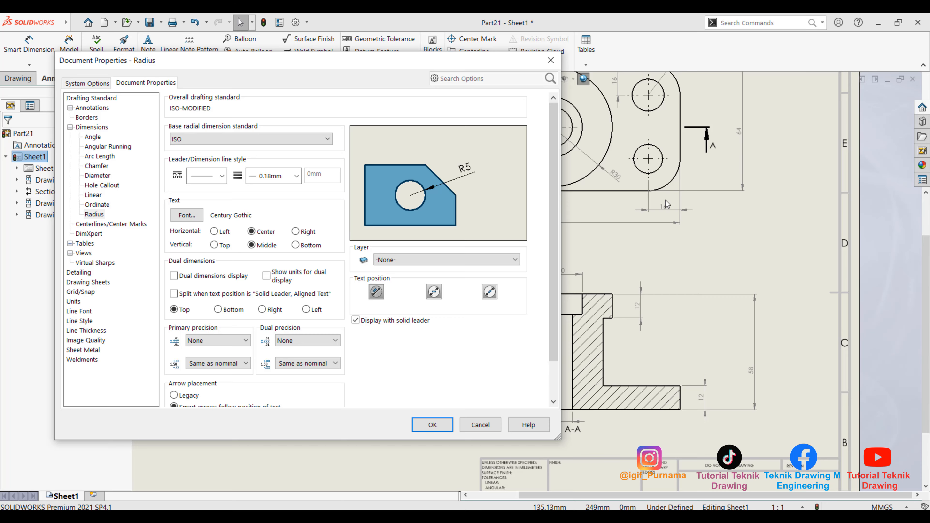
# Step: Examine the document property pages for centerlines and center marks, DimXpert, tables, views and virtual sharps
pyautogui.click(95, 225)
pyautogui.click(91, 234)
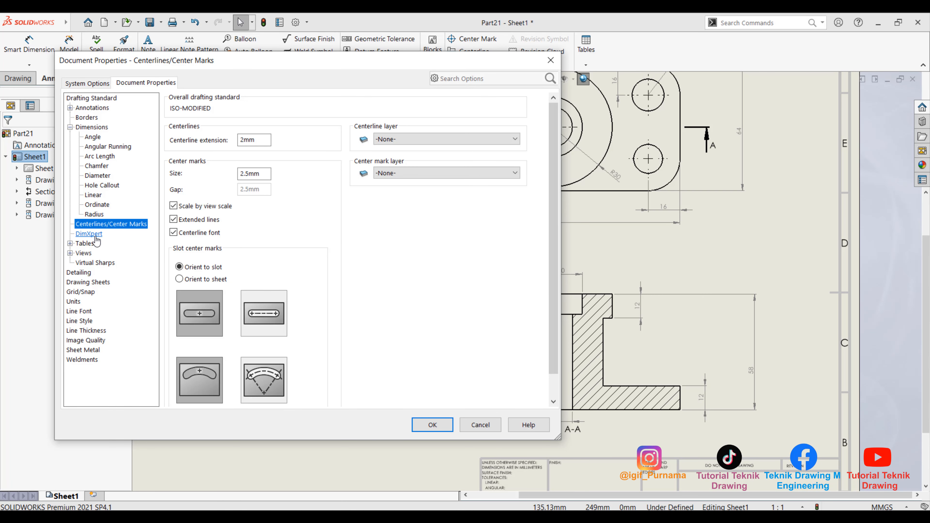
pyautogui.click(70, 243)
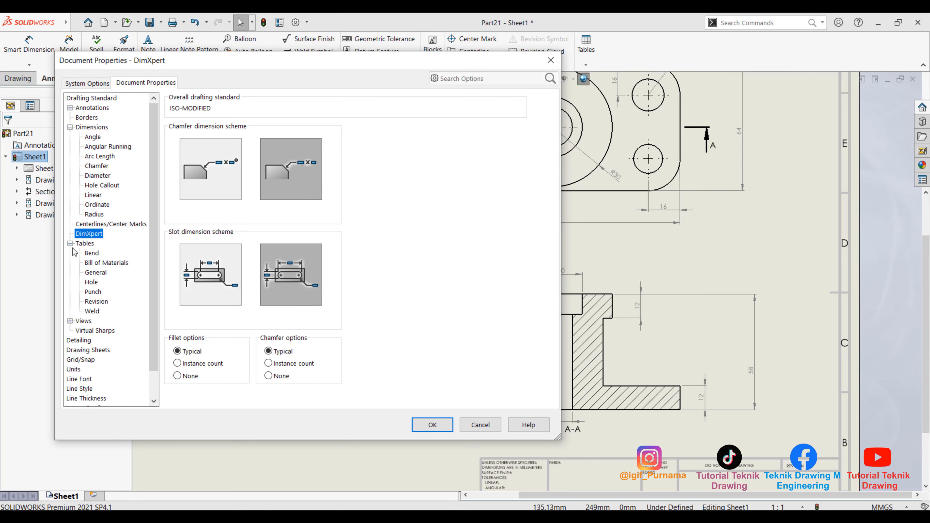
pyautogui.click(84, 243)
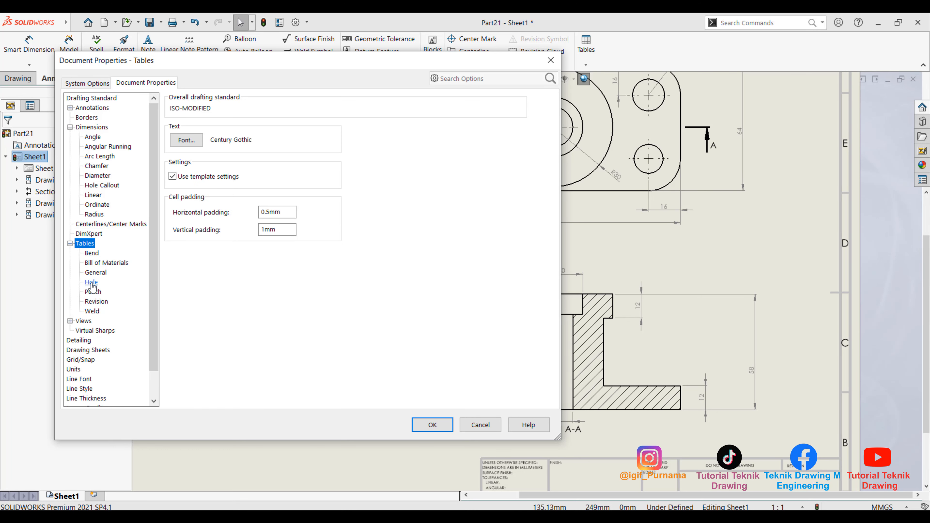
pyautogui.click(70, 321)
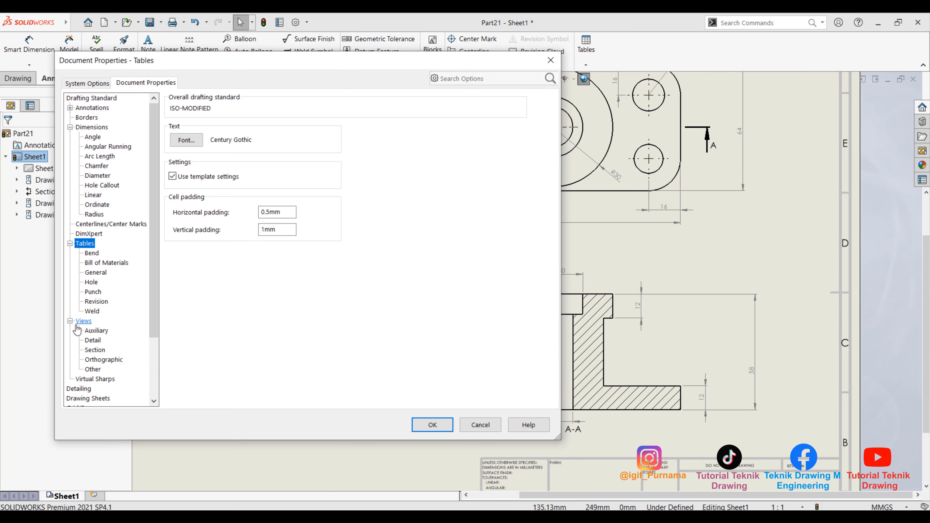
pyautogui.click(83, 320)
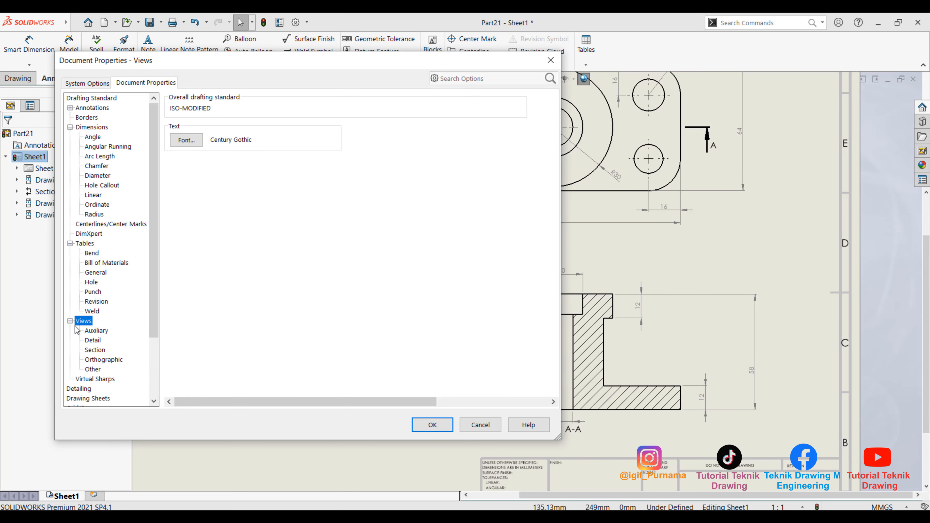
pyautogui.click(70, 321)
pyautogui.click(85, 331)
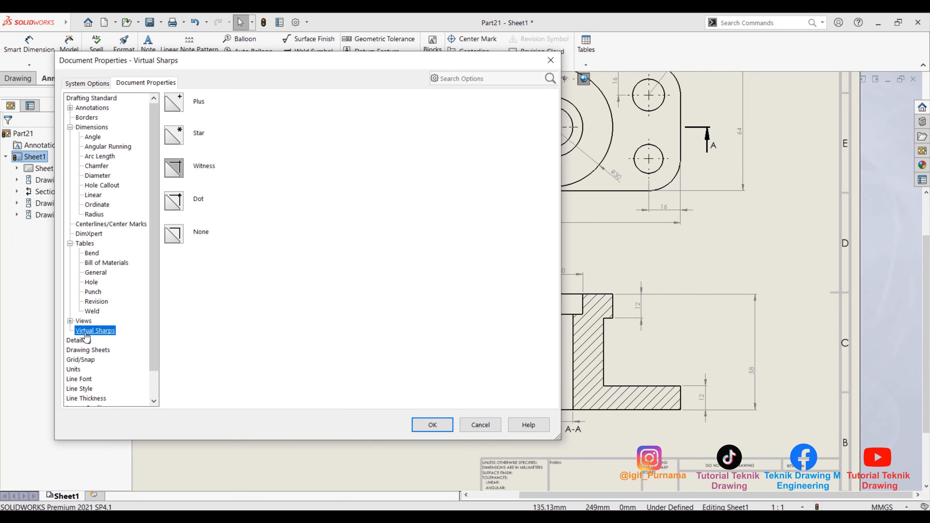
pyautogui.moveTo(202, 62); pyautogui.dragTo(230, 63)
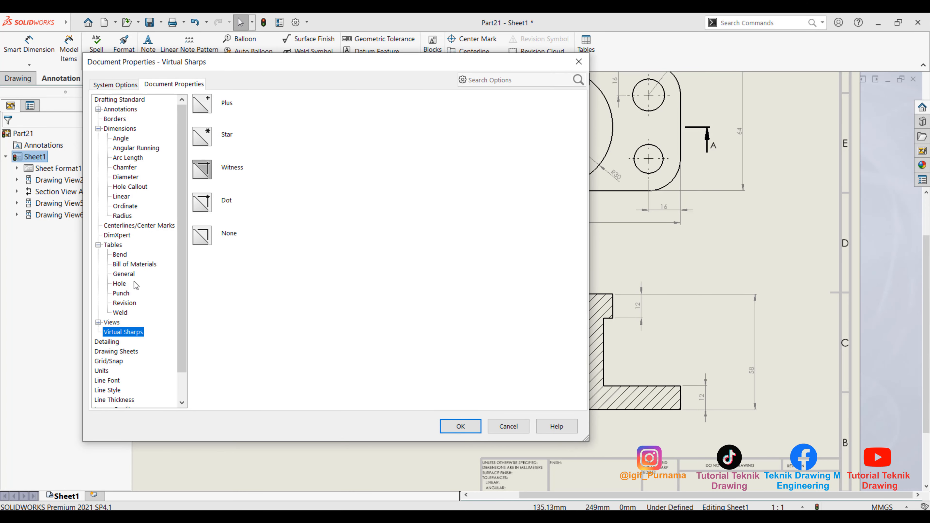
# Step: Check which layers are available for centerlines in the Centerlines/Center Marks settings
pyautogui.click(117, 245)
pyautogui.click(119, 236)
pyautogui.click(124, 226)
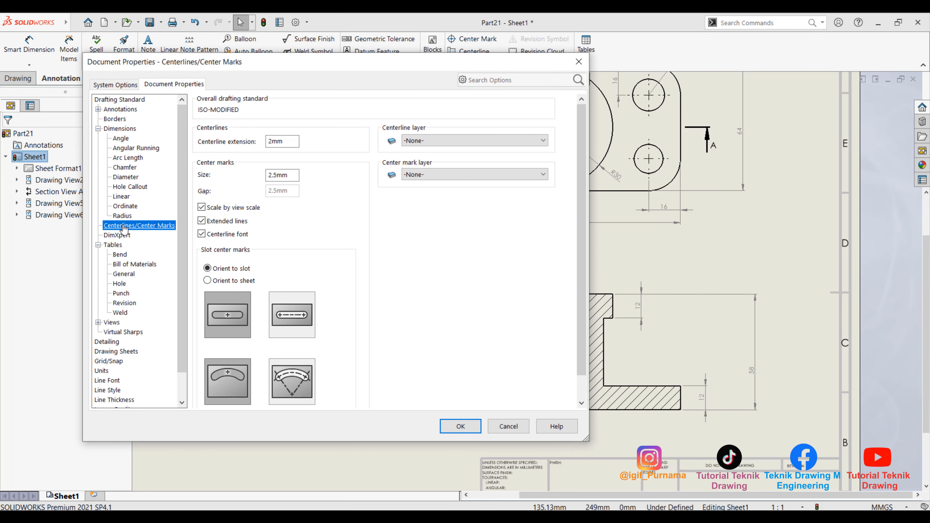
pyautogui.click(439, 142)
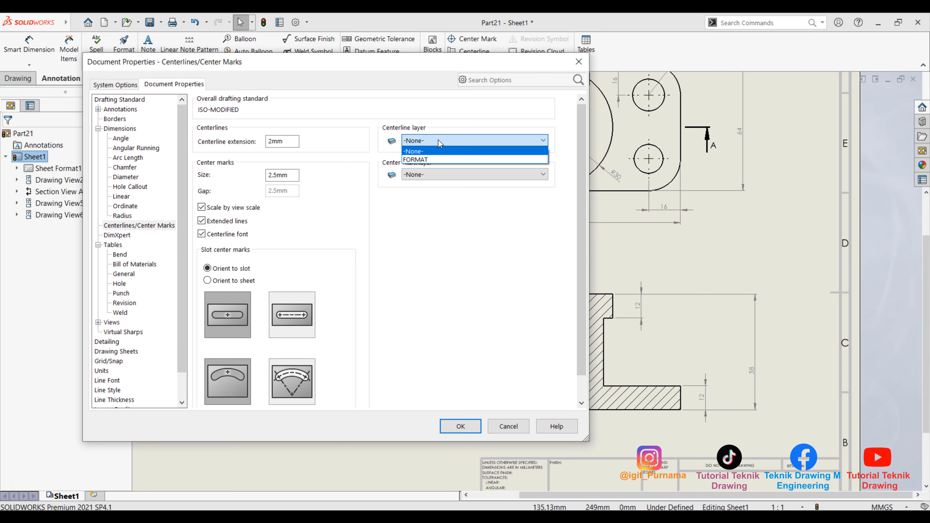
pyautogui.click(439, 142)
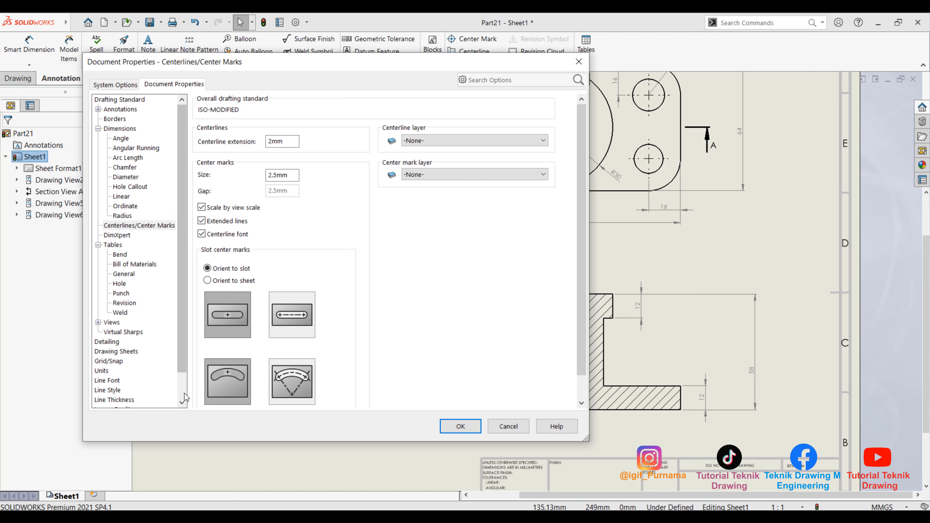
# Step: Review the drawing sheets and detailing settings and accept the document properties
pyautogui.scroll(-1, 118, 399)
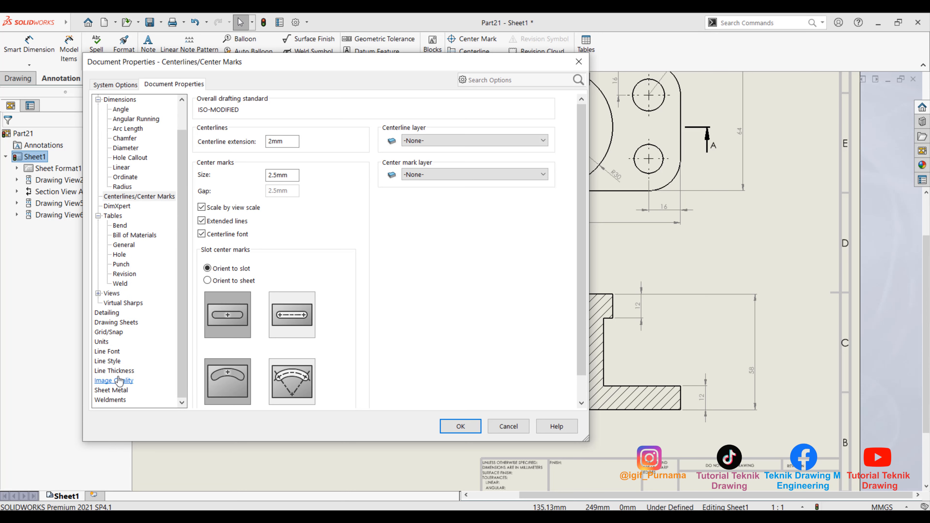
pyautogui.click(110, 313)
pyautogui.click(116, 323)
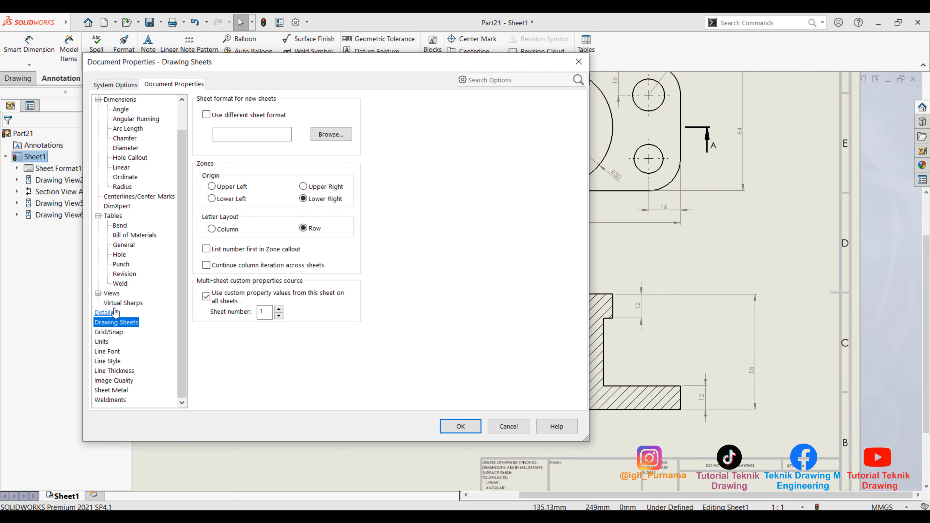
pyautogui.click(111, 312)
pyautogui.moveTo(414, 74)
pyautogui.mouseDown()
pyautogui.moveTo(322, 127)
pyautogui.moveTo(317, 142)
pyautogui.mouseUp()
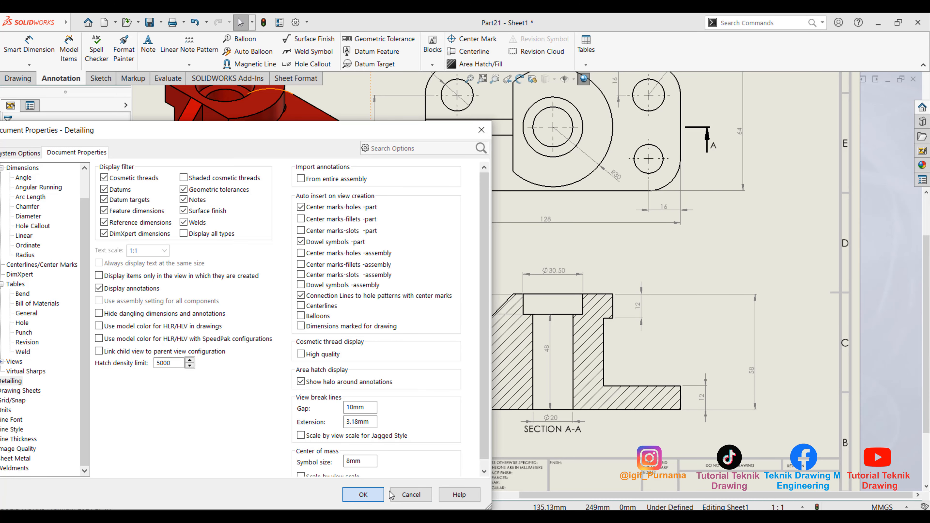
pyautogui.click(363, 494)
# Step: Move the 10 mm counterbore depth dimension in Section A-A closer to the sloped edge of the part
pyautogui.scroll(-4, 577, 286)
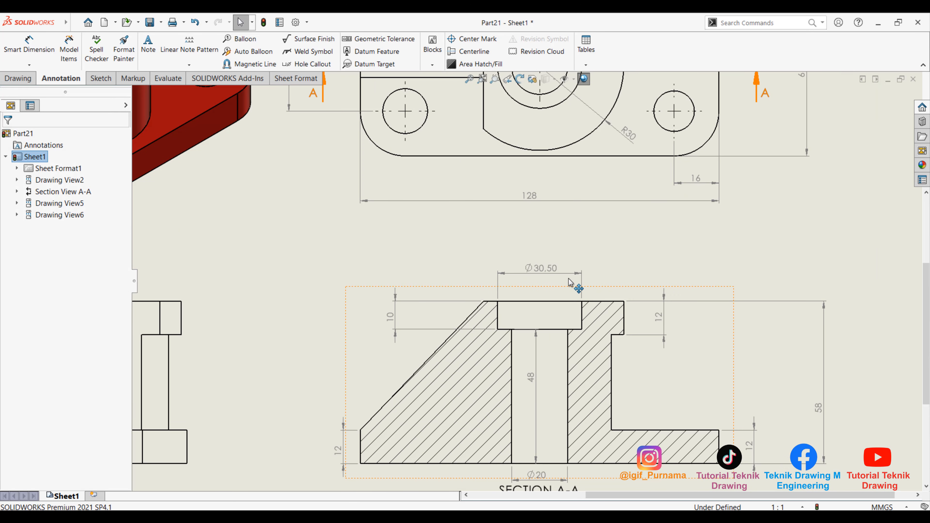
pyautogui.moveTo(386, 321); pyautogui.dragTo(430, 322)
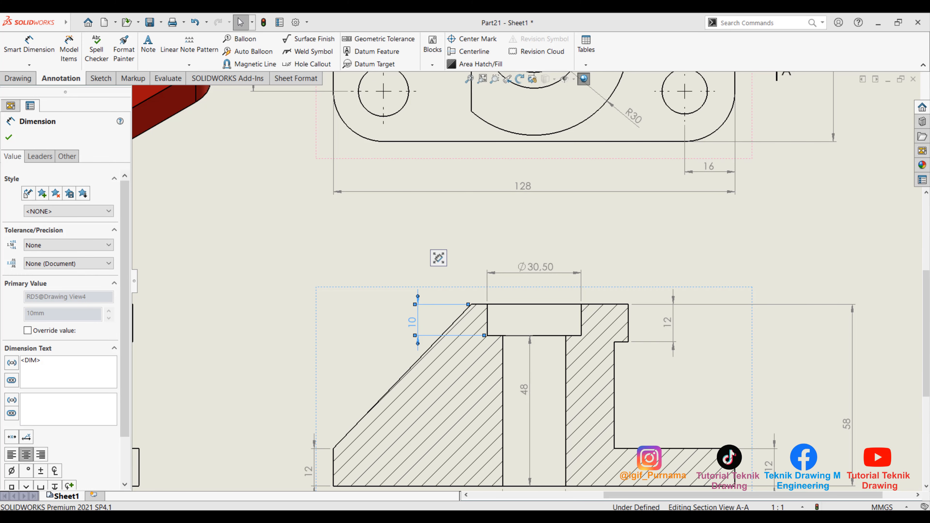
# Step: Examine the updated dimensions of the plan view and Section A-A on the drawing sheet
pyautogui.click(369, 259)
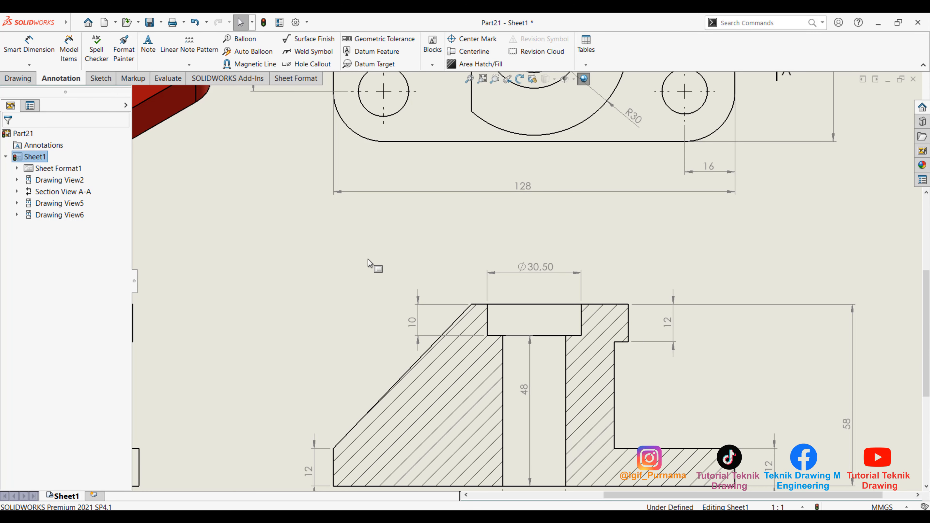
pyautogui.scroll(3, 552, 250)
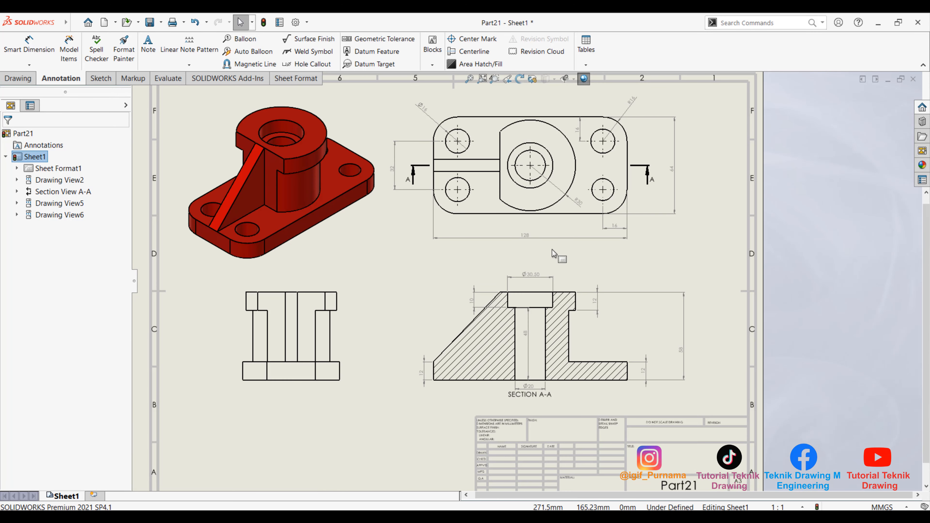
pyautogui.scroll(-5, 557, 257)
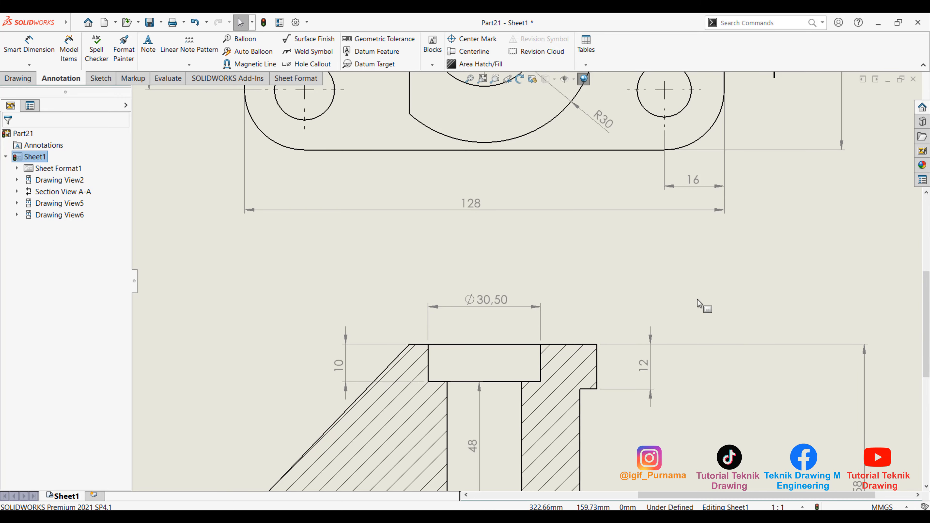
pyautogui.scroll(3, 698, 299)
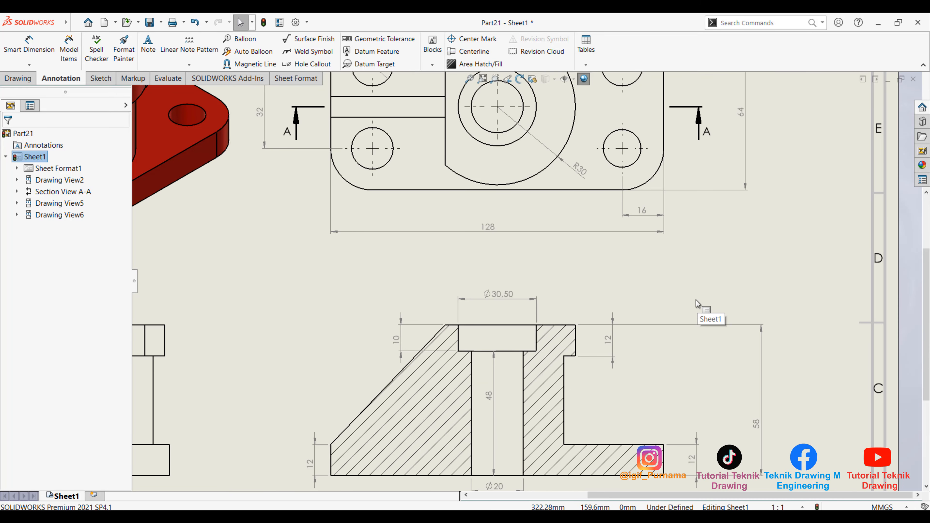
pyautogui.scroll(2, 531, 285)
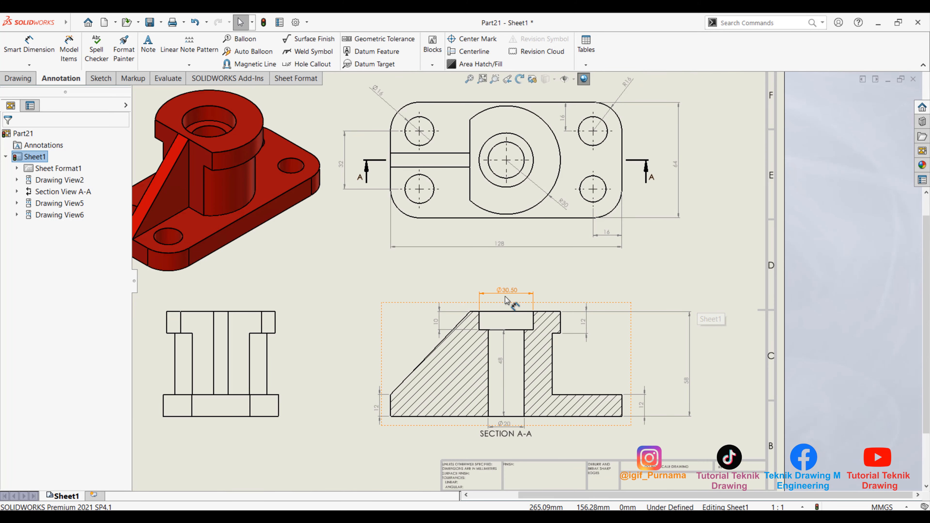
pyautogui.scroll(-2, 507, 300)
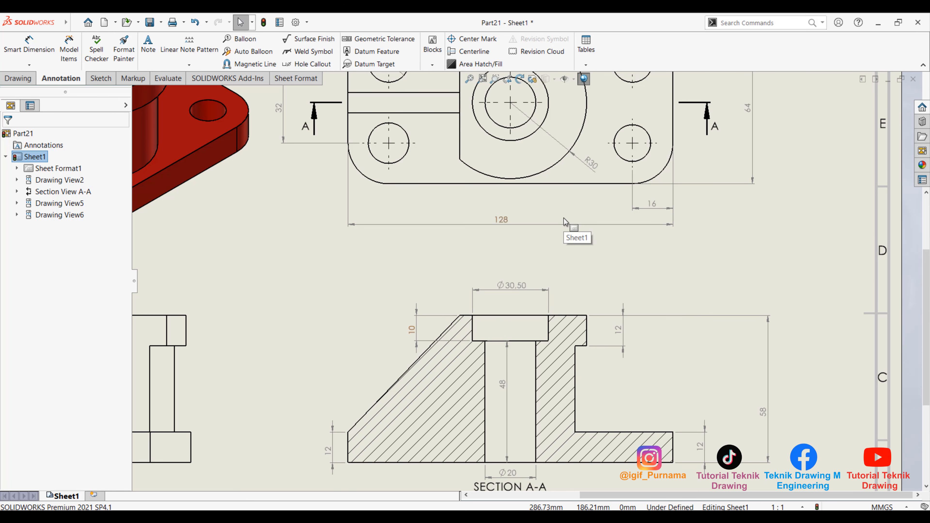
pyautogui.scroll(1, 474, 383)
pyautogui.scroll(-1, 459, 396)
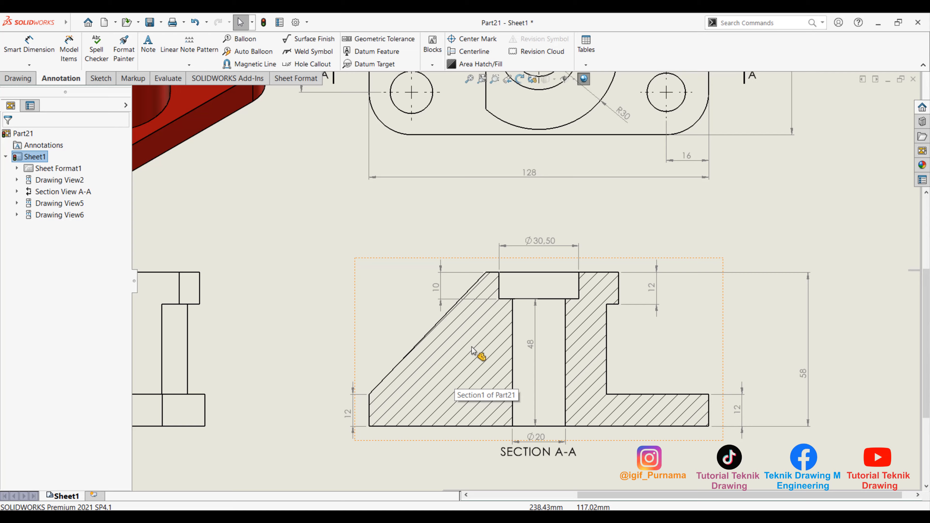
pyautogui.scroll(-2, 442, 430)
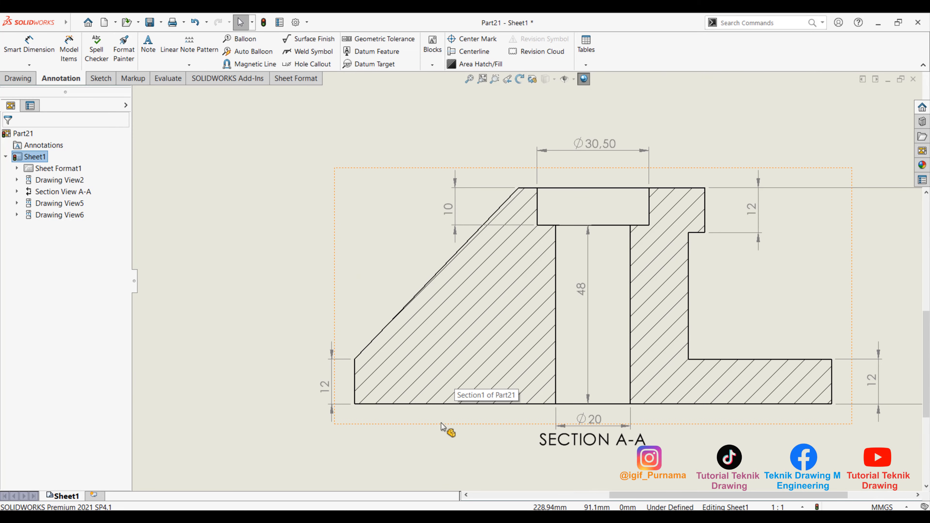
# Step: Turn off material crosshatch for the Section A-A hatch and set its pattern scale to 4
pyautogui.doubleClick(461, 338)
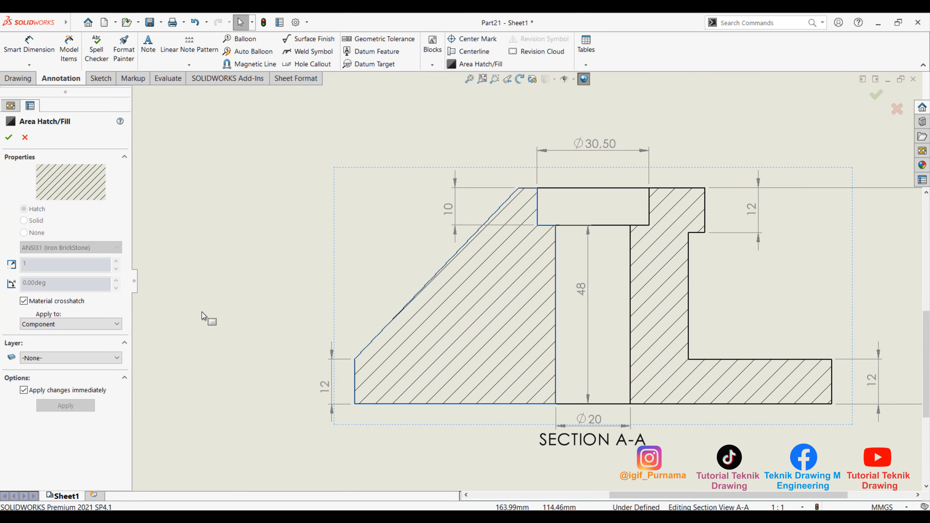
pyautogui.click(23, 301)
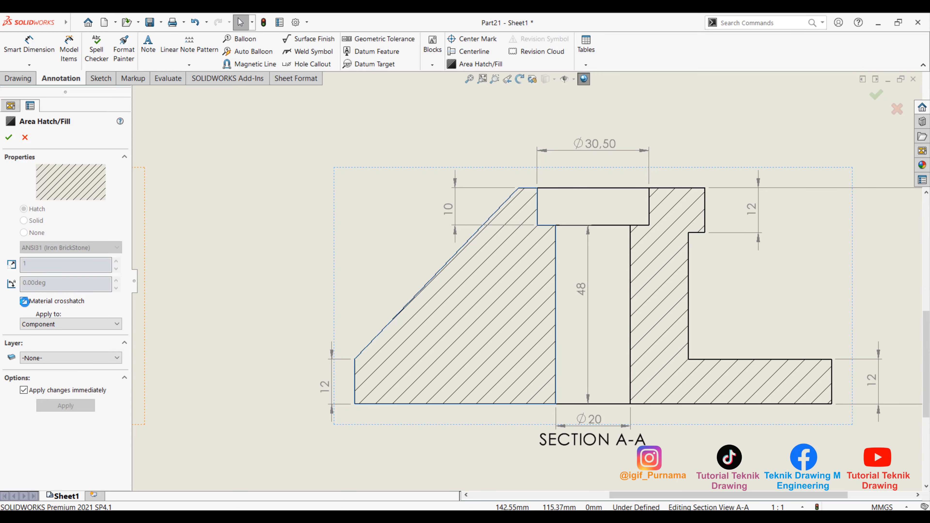
pyautogui.click(30, 266)
pyautogui.doubleClick(30, 266)
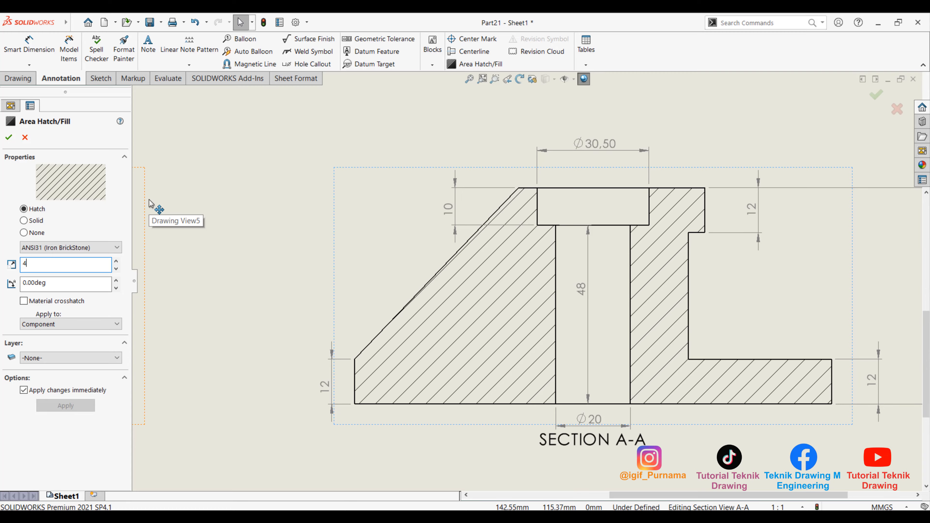
pyautogui.press('Return')
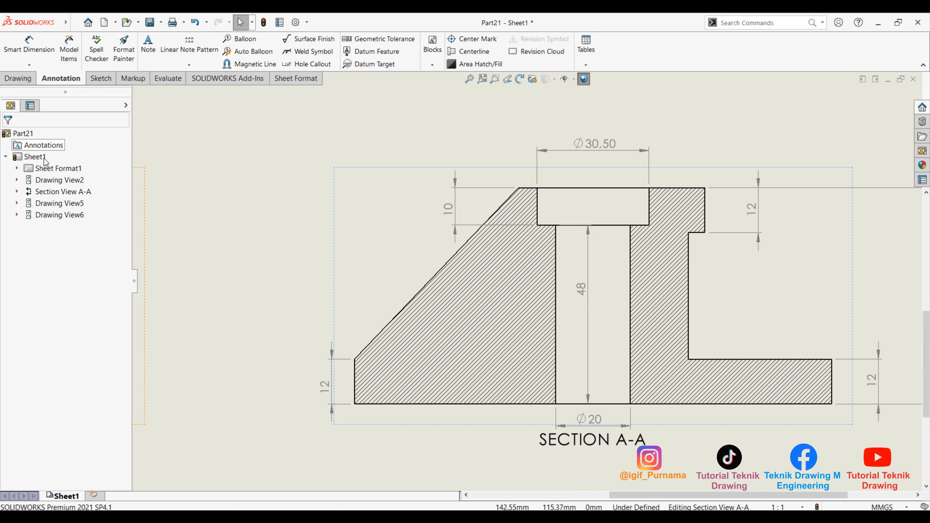
# Step: Change the hatch pattern scale of Section A-A again so its lines are widely spaced
pyautogui.click(460, 323)
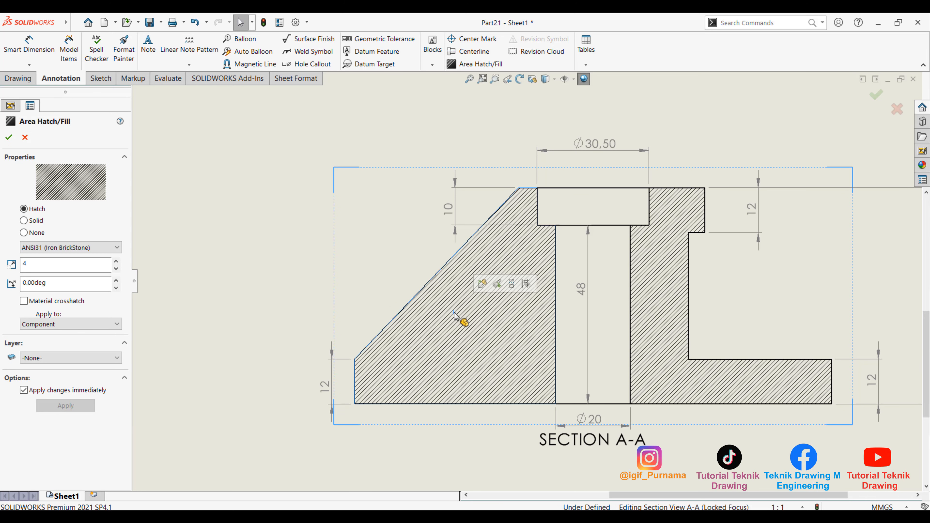
pyautogui.doubleClick(26, 263)
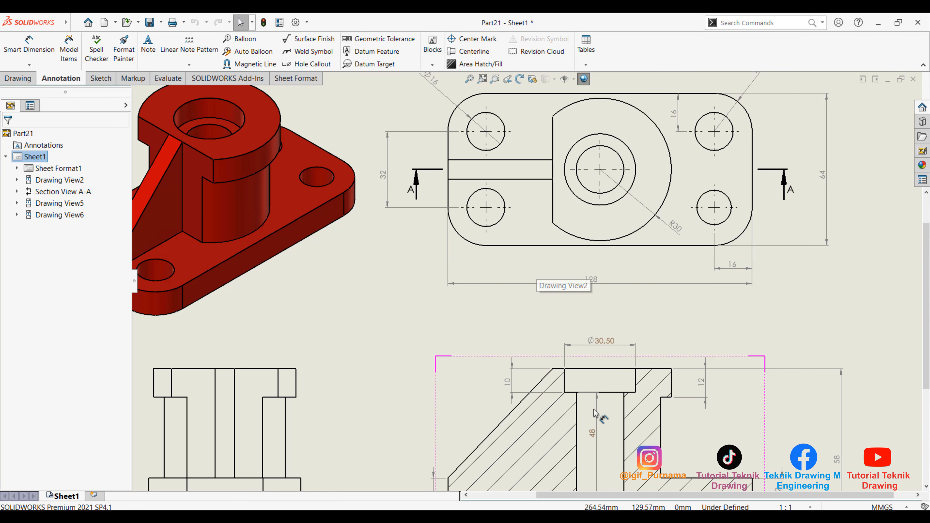
pyautogui.scroll(-3, 536, 271)
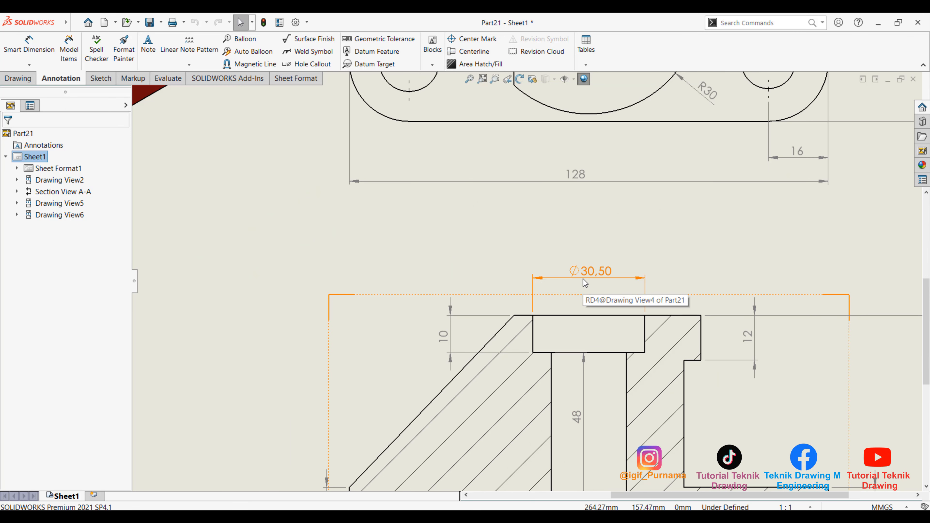
# Step: Review the drafting standard and annotation document properties and the system options for drawings
pyautogui.click(307, 22)
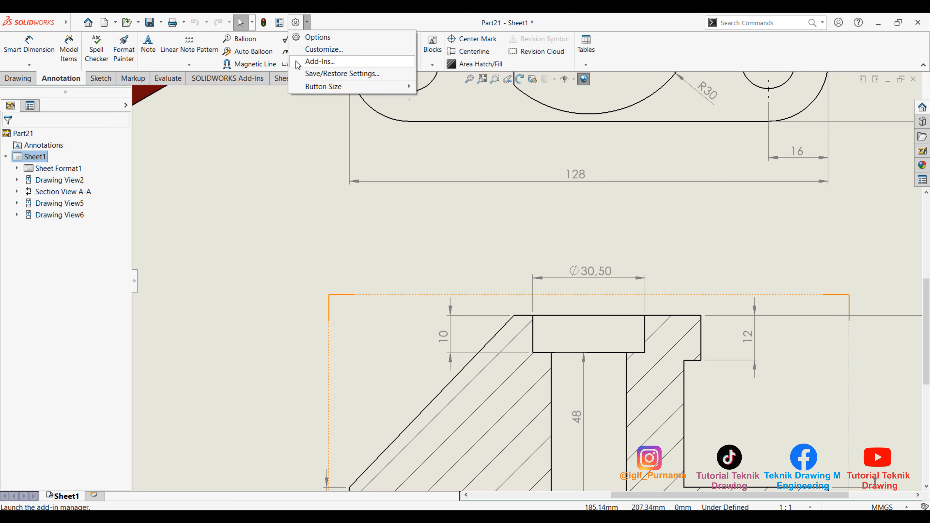
pyautogui.click(315, 36)
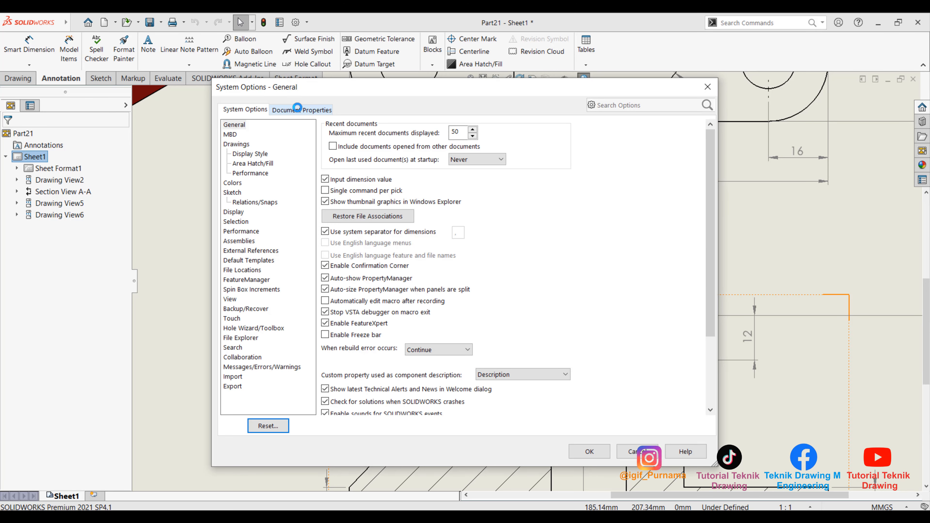
pyautogui.click(281, 109)
pyautogui.click(226, 134)
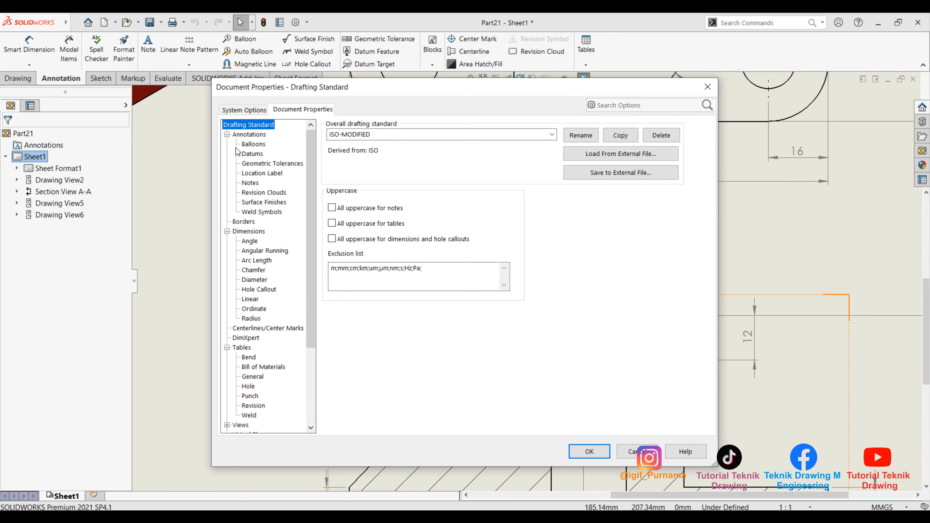
pyautogui.click(227, 134)
pyautogui.click(242, 135)
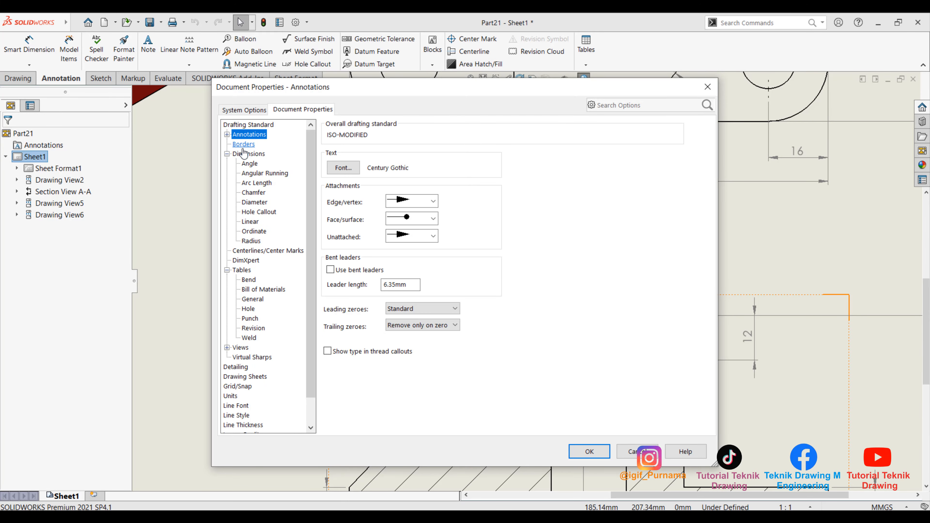
pyautogui.click(244, 109)
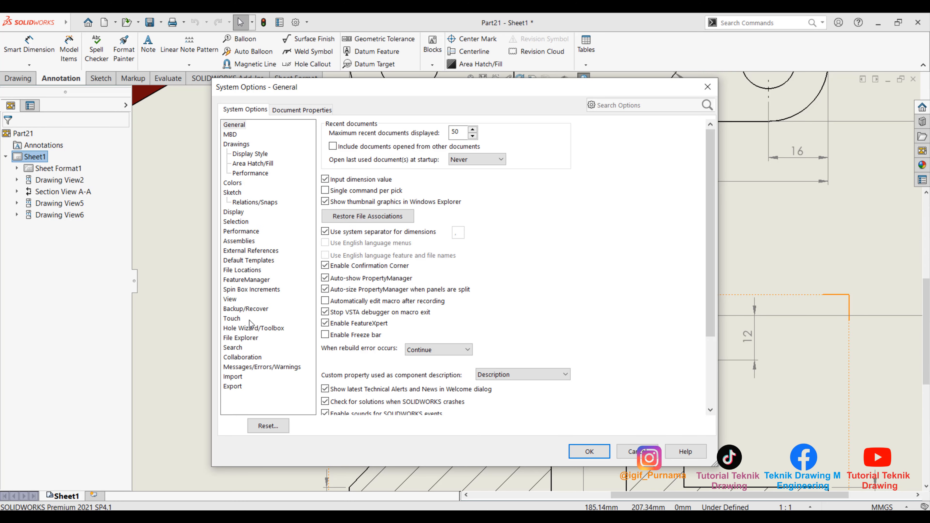
pyautogui.click(236, 144)
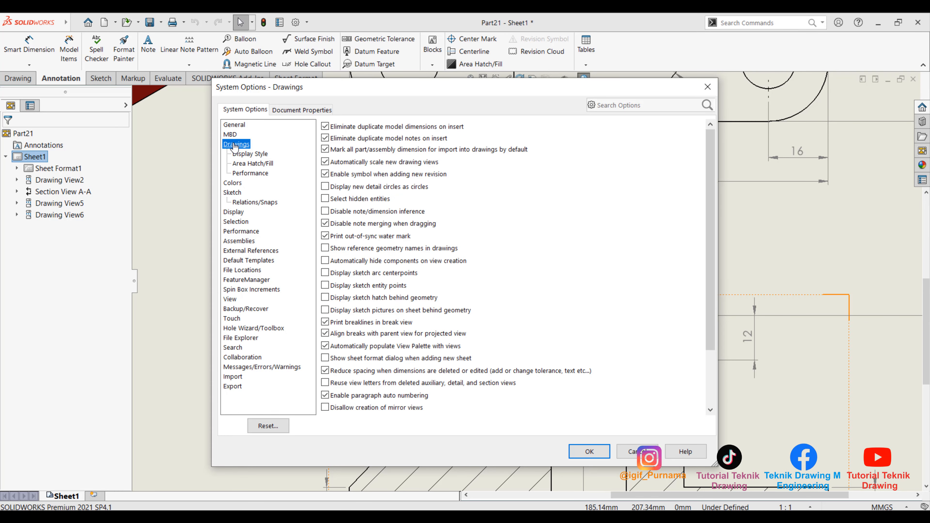
# Step: Review the document properties for dimensions, weldments, image quality and drawing sheets, and leave them without saving
pyautogui.click(293, 110)
pyautogui.click(248, 154)
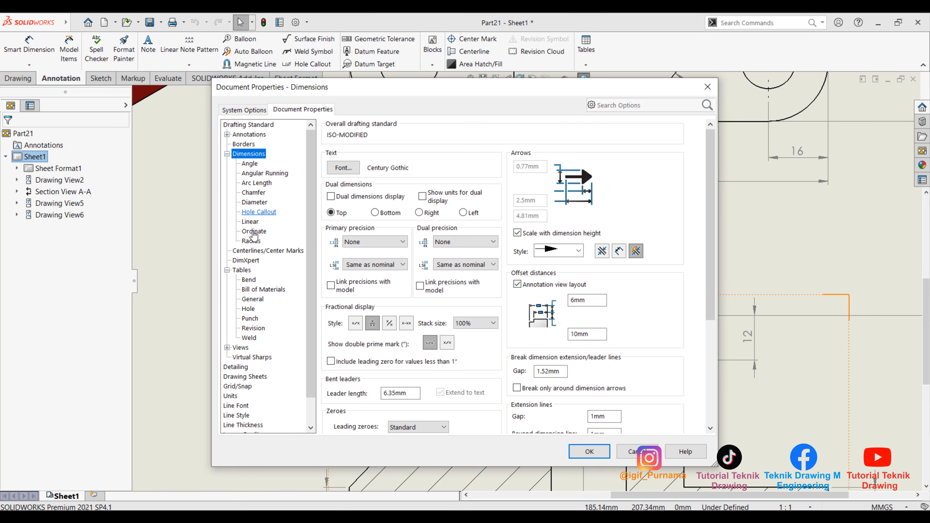
pyautogui.scroll(-1, 252, 332)
pyautogui.click(239, 415)
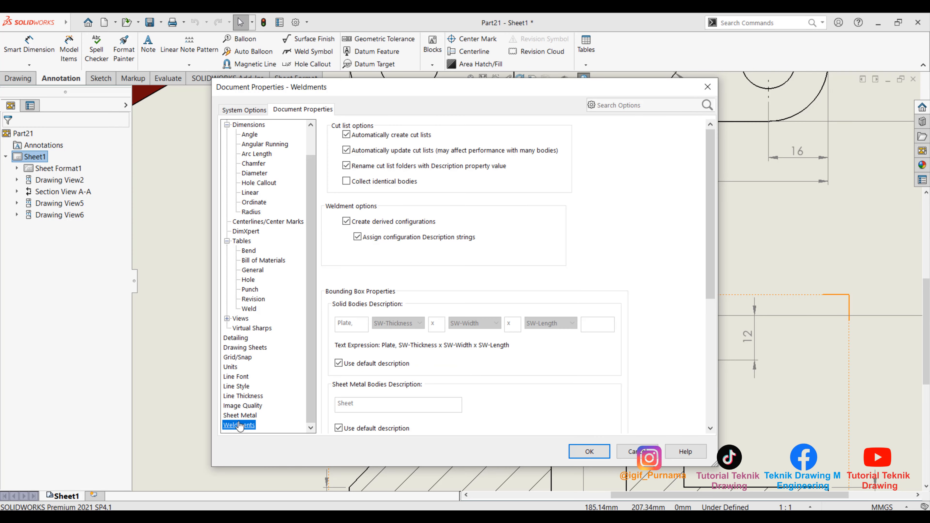
pyautogui.click(243, 405)
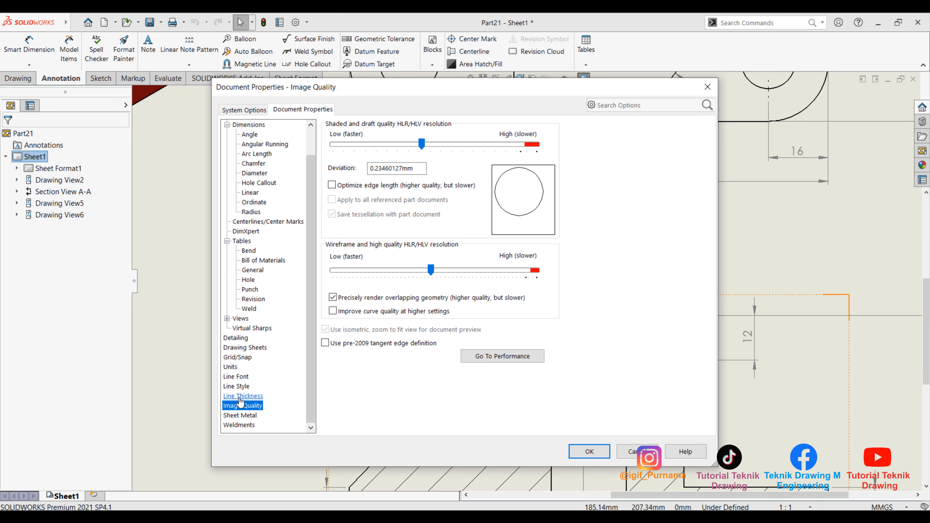
pyautogui.click(245, 348)
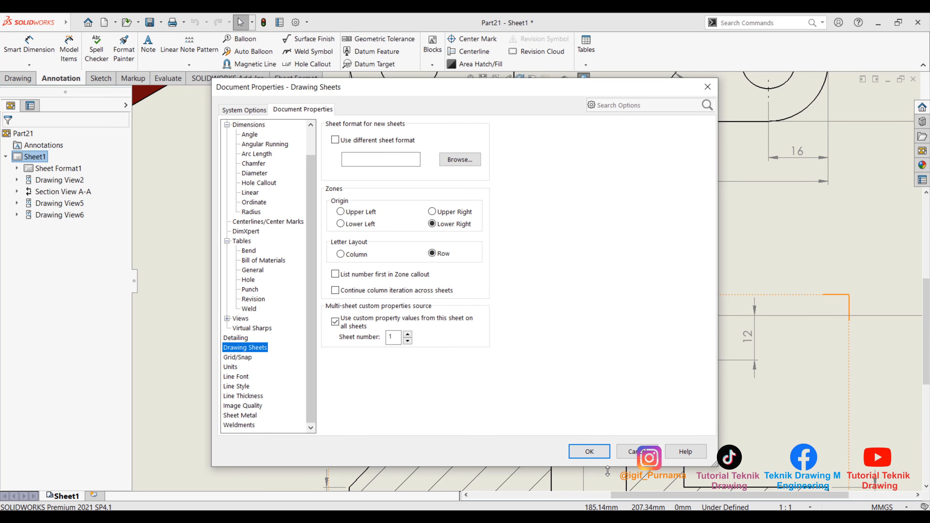
pyautogui.click(634, 454)
pyautogui.press('f')
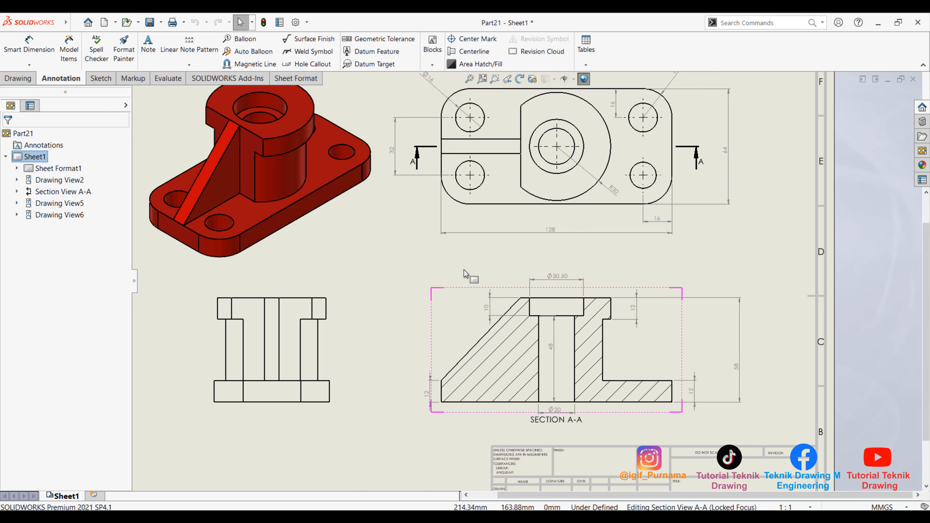
pyautogui.click(451, 258)
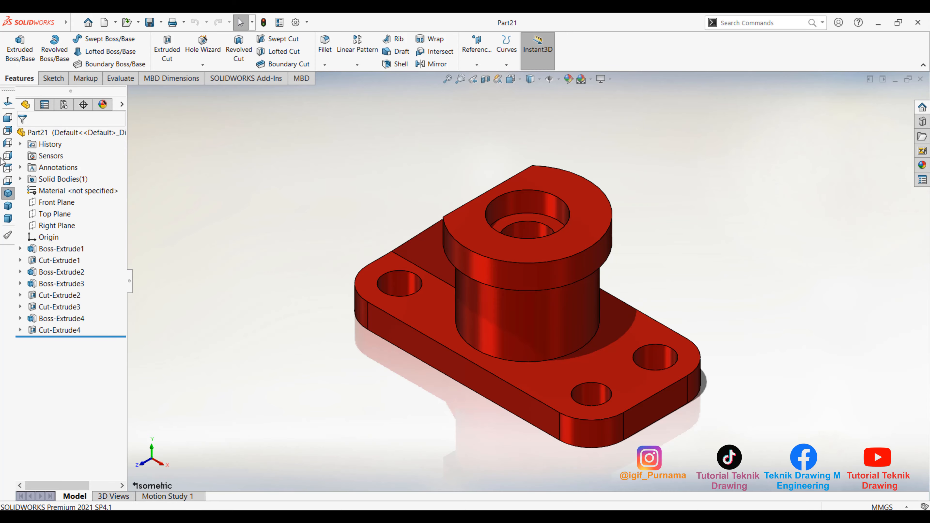
pyautogui.click(226, 79)
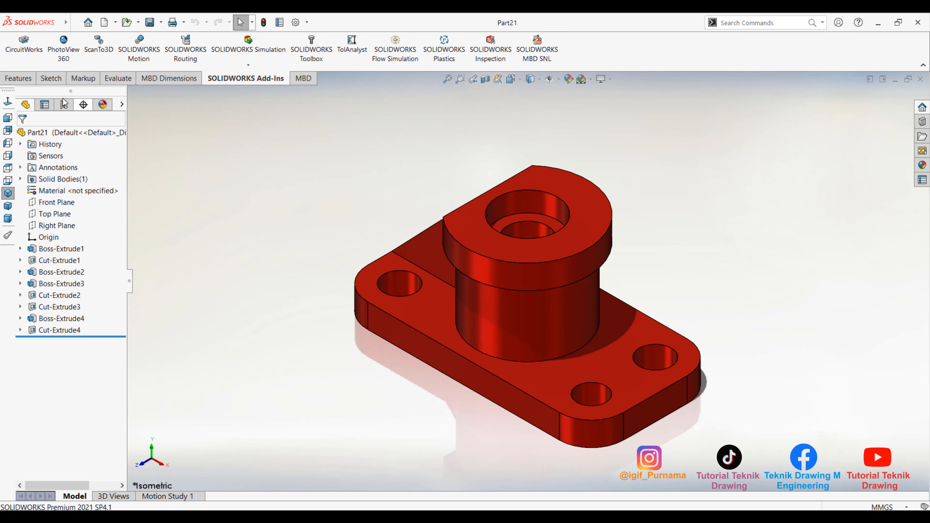
pyautogui.click(19, 78)
pyautogui.click(246, 79)
pyautogui.click(20, 78)
pyautogui.click(308, 22)
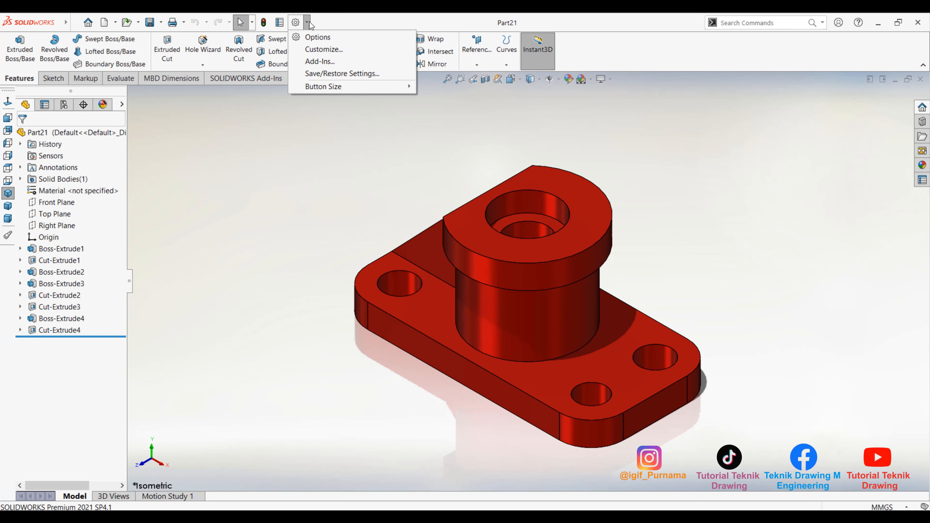
pyautogui.click(322, 35)
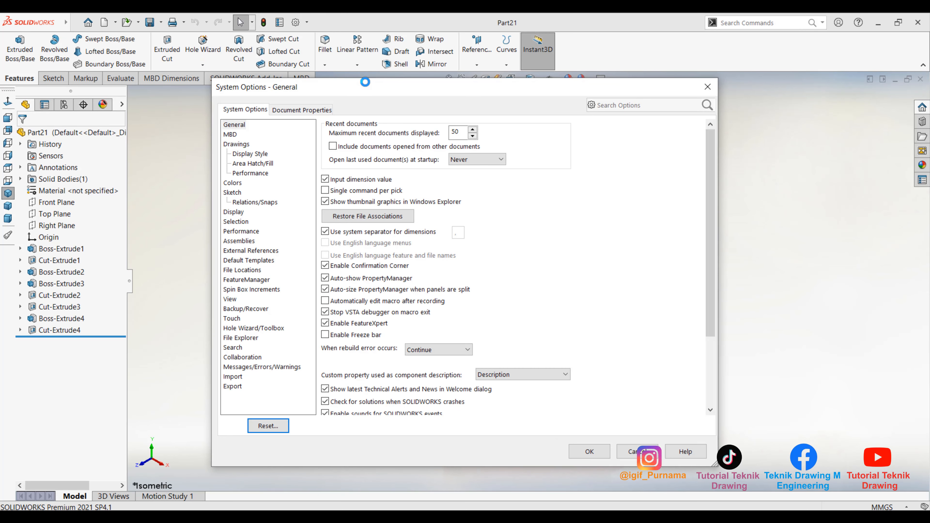
pyautogui.click(707, 86)
# Step: Activate the SOLIDWORKS Visualize add-in, enable it at start-up, and show its commands
pyautogui.click(307, 22)
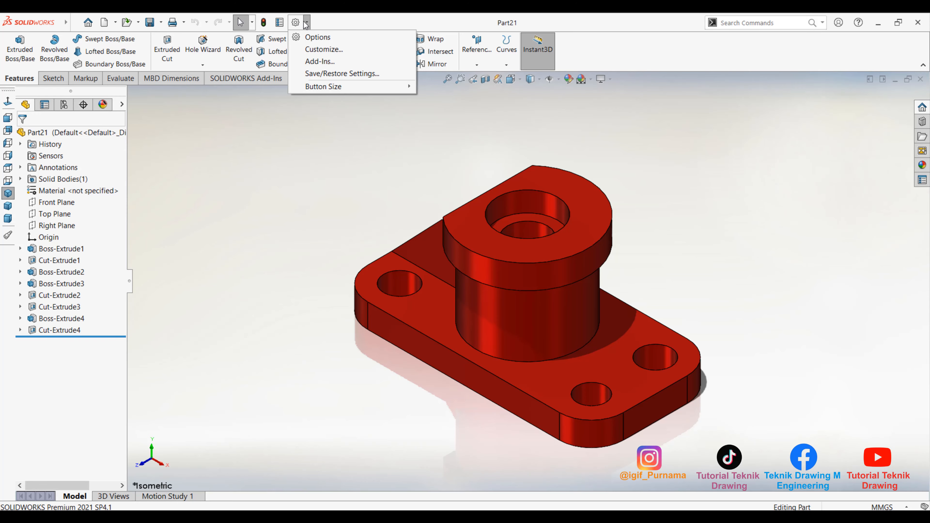
pyautogui.click(325, 65)
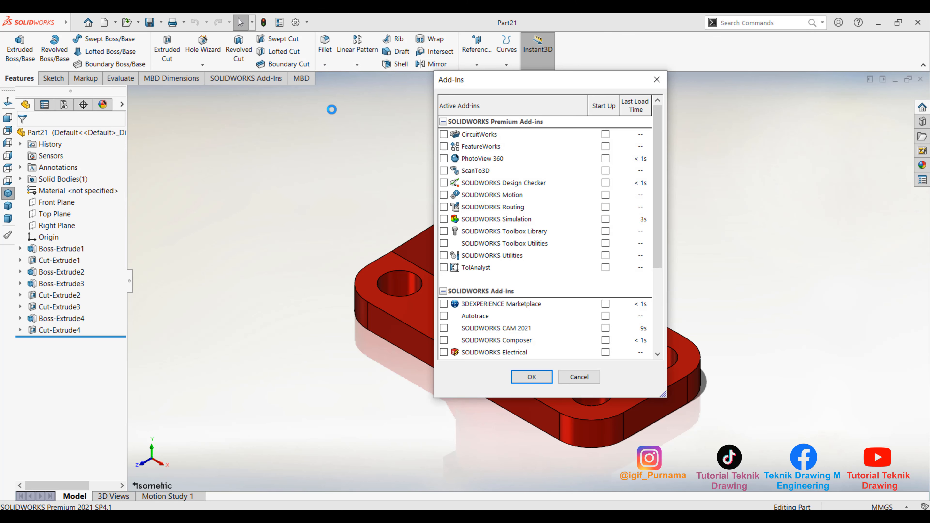
pyautogui.scroll(-4, 488, 314)
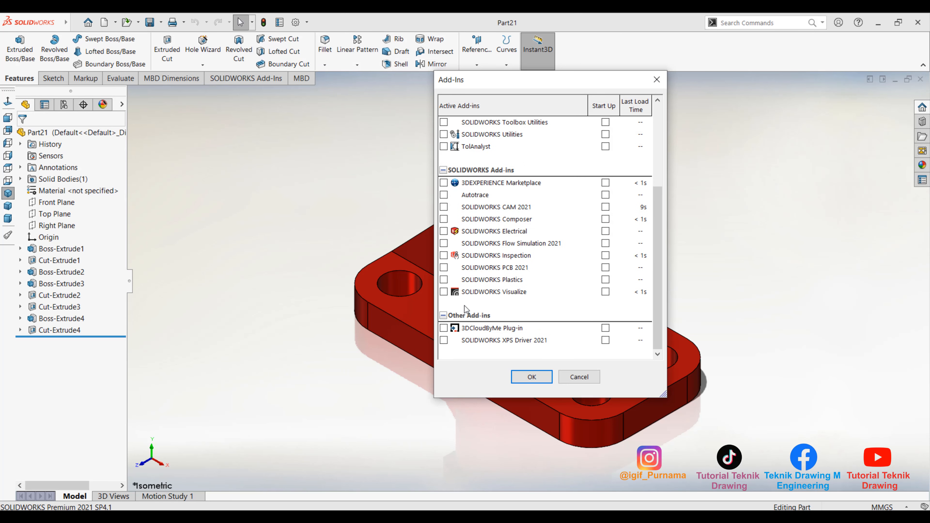
pyautogui.click(444, 292)
pyautogui.click(605, 292)
pyautogui.click(543, 379)
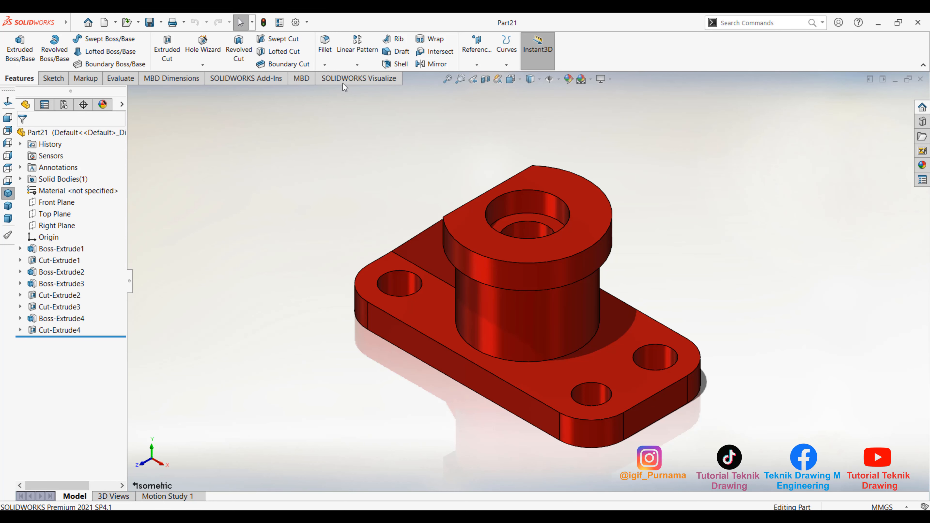
pyautogui.click(362, 79)
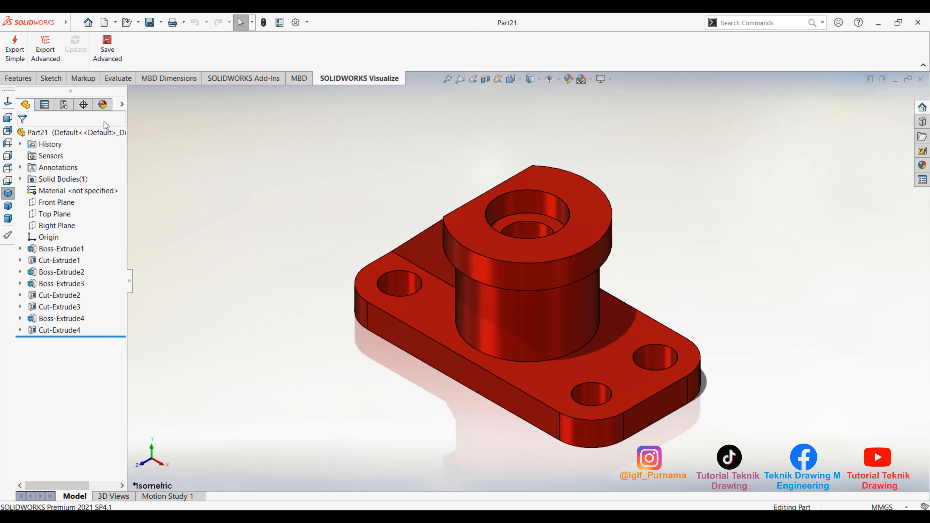
# Step: Send the part to SOLIDWORKS Visualize with a simple export and toggle the computer's Wi-Fi while it loads
pyautogui.click(17, 55)
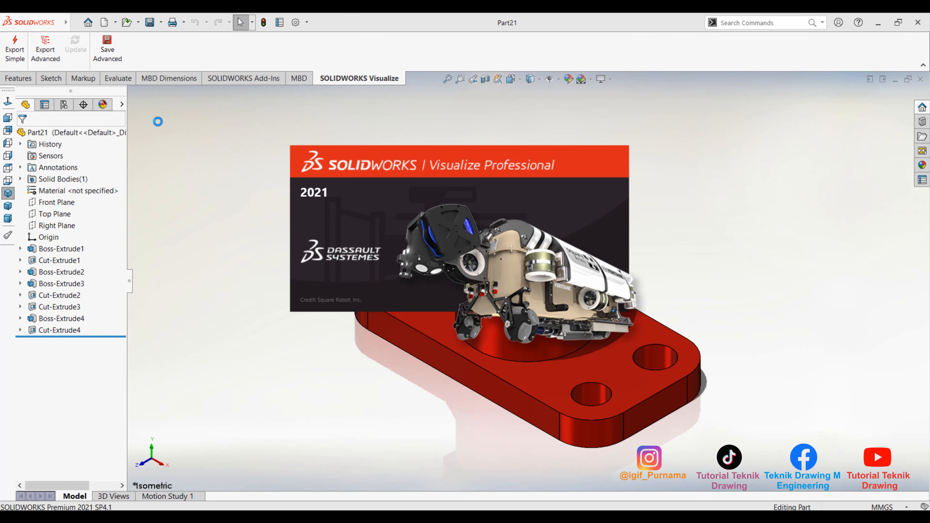
pyautogui.click(842, 520)
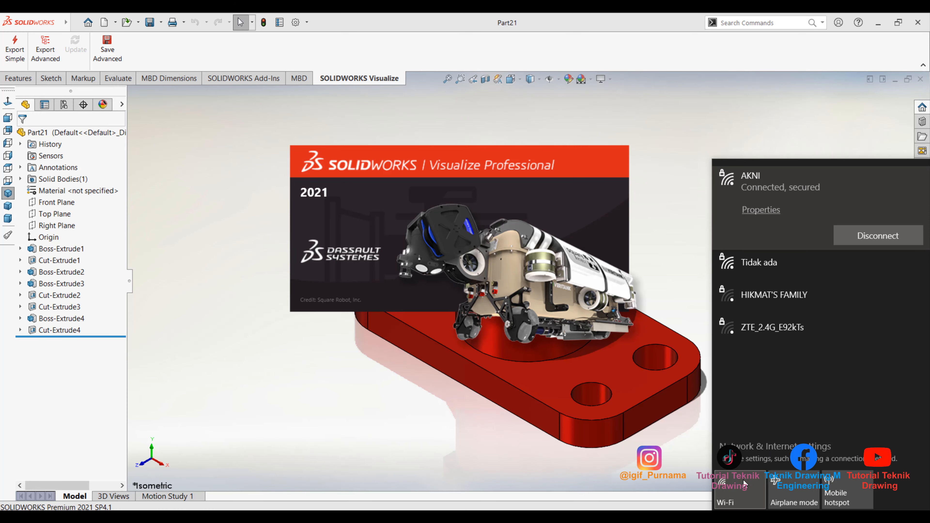
pyautogui.click(742, 485)
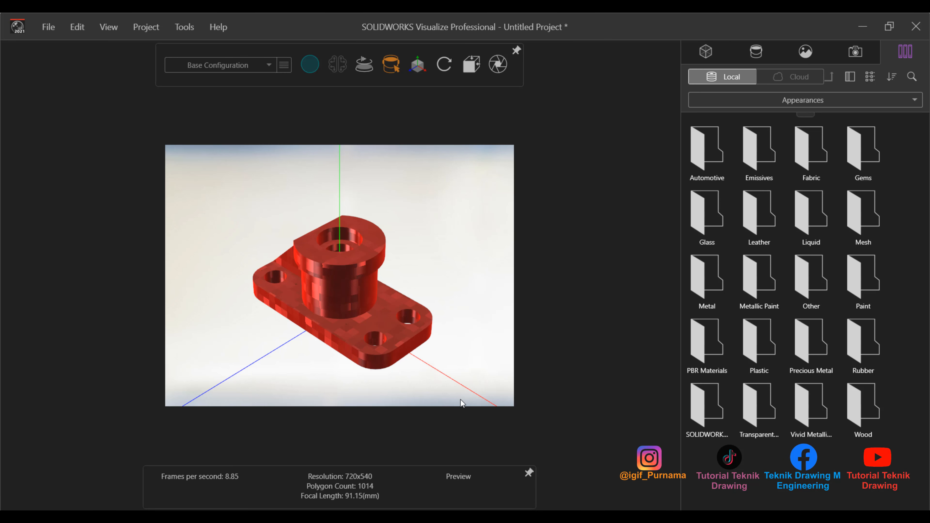
# Step: Examine the exported part in the Visualize preview from several angles and distances
pyautogui.scroll(3, 358, 321)
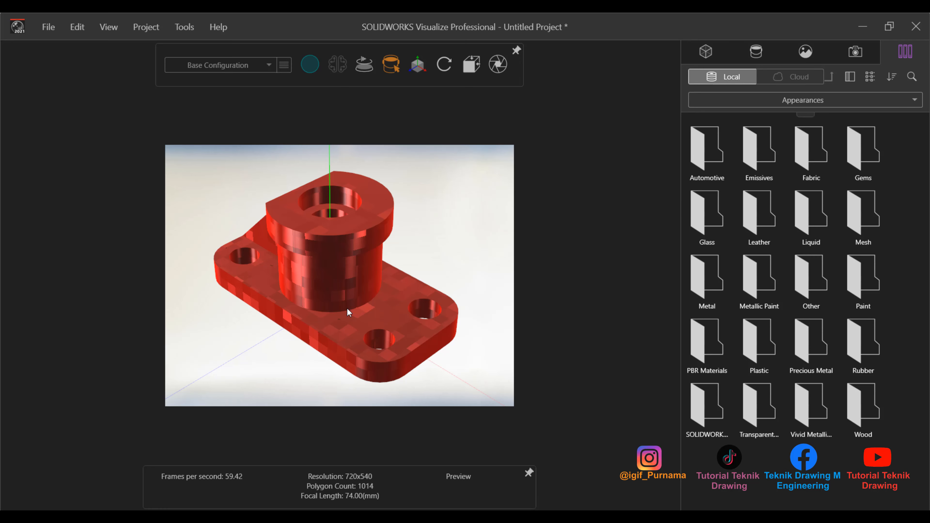
pyautogui.scroll(-3, 314, 240)
pyautogui.scroll(2, 314, 240)
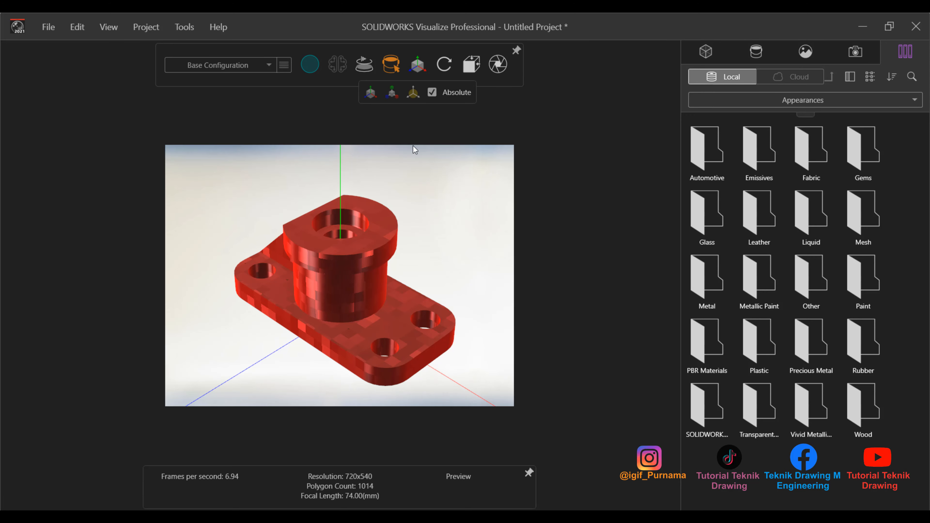
pyautogui.moveTo(408, 248); pyautogui.dragTo(470, 197)
pyautogui.moveTo(372, 208); pyautogui.dragTo(417, 282)
pyautogui.scroll(-5, 418, 282)
pyautogui.scroll(2, 330, 281)
pyautogui.scroll(-2, 492, 233)
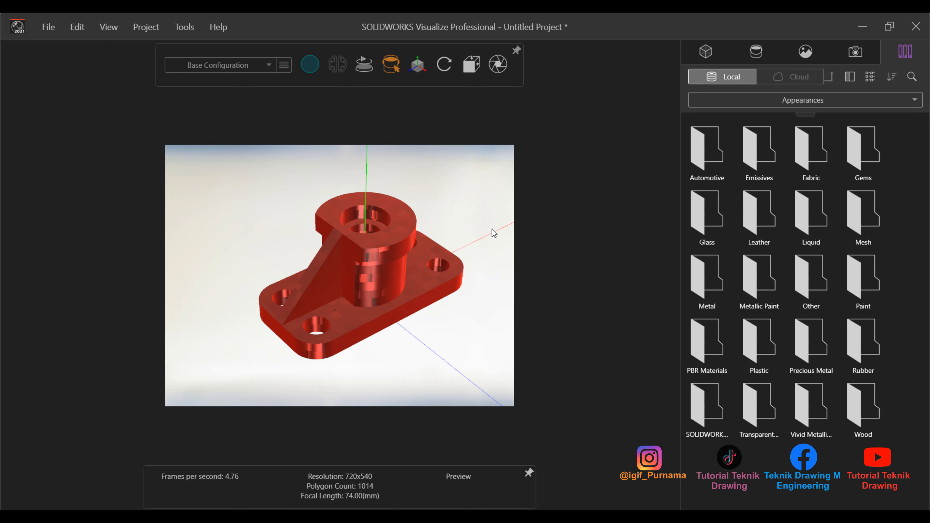
pyautogui.scroll(3, 502, 228)
pyautogui.scroll(-2, 377, 266)
pyautogui.scroll(2, 277, 286)
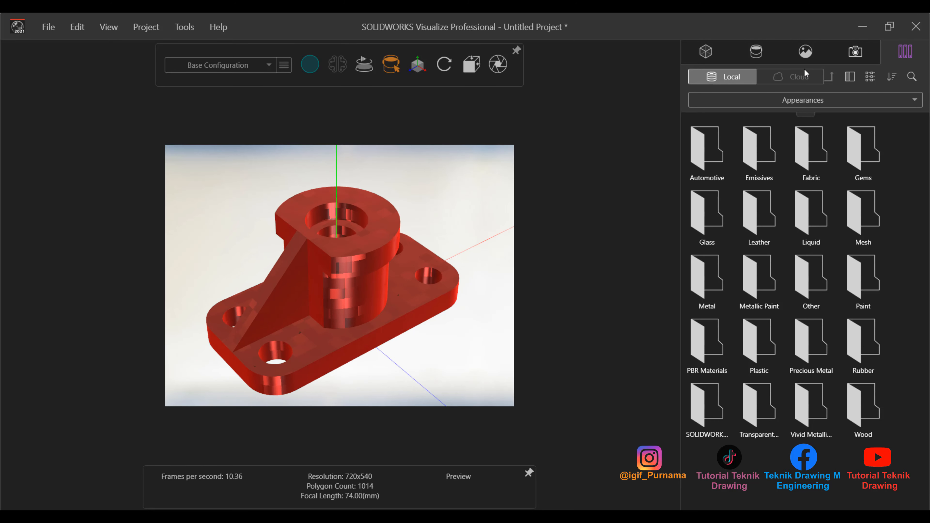
# Step: Select the High Contrast Ramp environment for the scene and set its rotation to 112.6
pyautogui.click(754, 53)
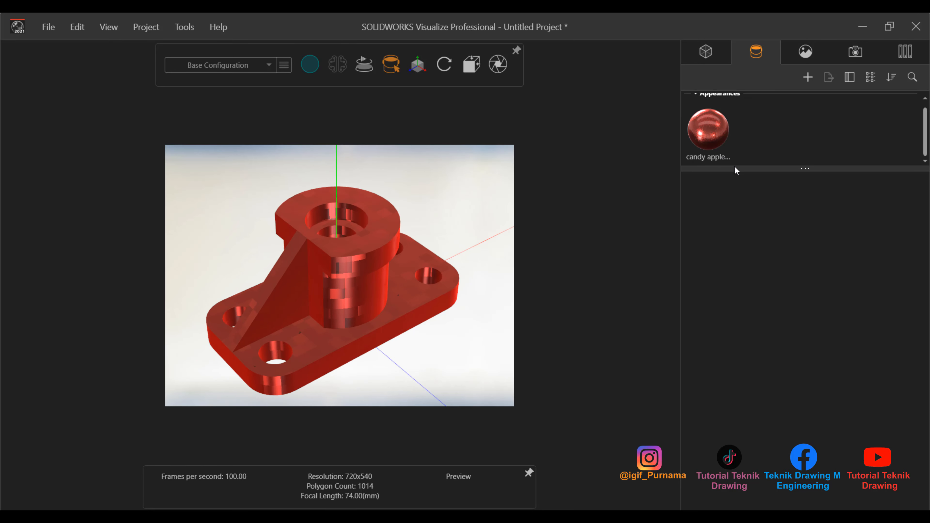
pyautogui.moveTo(736, 170); pyautogui.dragTo(736, 270)
pyautogui.click(805, 51)
pyautogui.click(724, 139)
pyautogui.moveTo(733, 483); pyautogui.dragTo(792, 484)
pyautogui.moveTo(330, 285); pyautogui.dragTo(362, 282, button='middle')
# Step: Review the render output settings for the output folder, image format and render layers
pyautogui.click(497, 64)
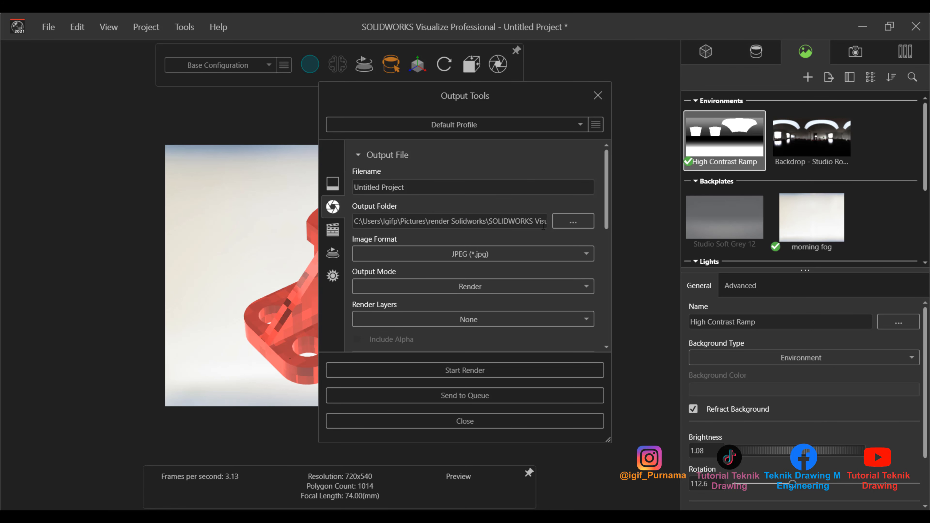
pyautogui.click(572, 220)
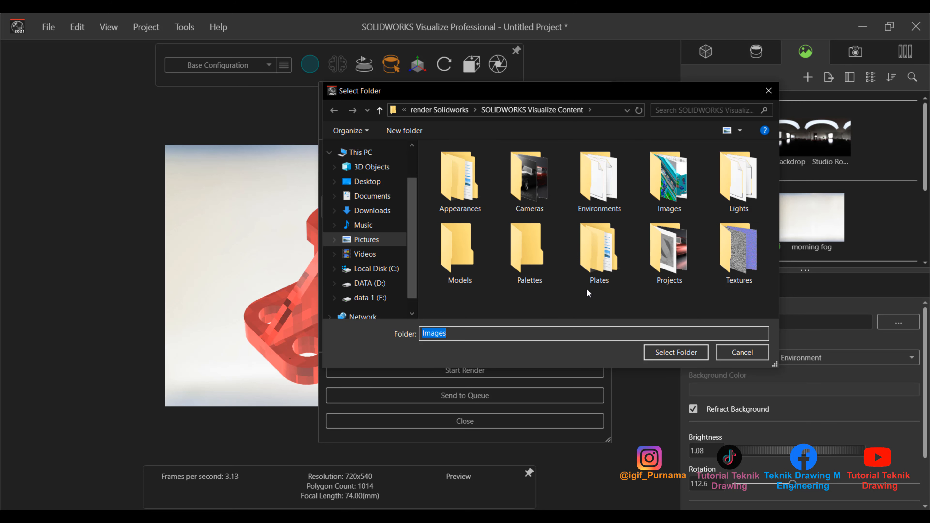
pyautogui.click(760, 349)
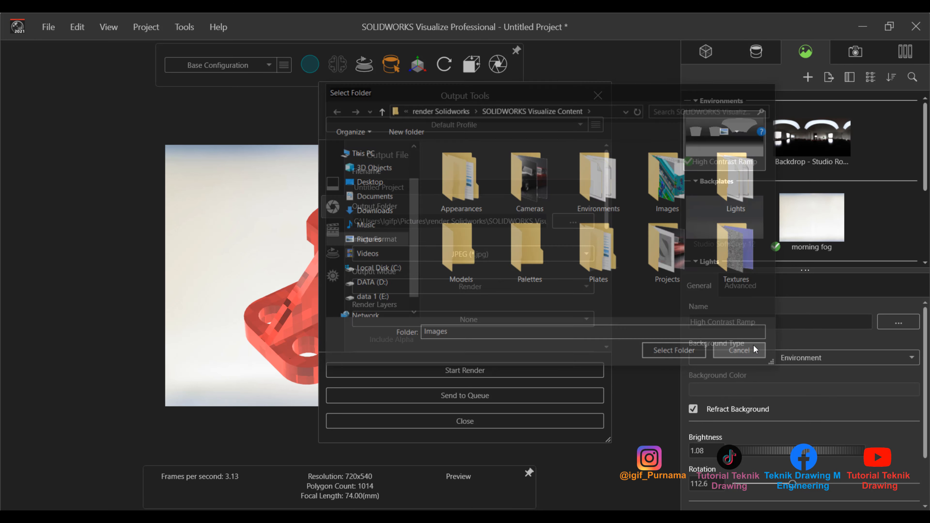
pyautogui.click(512, 255)
pyautogui.click(402, 275)
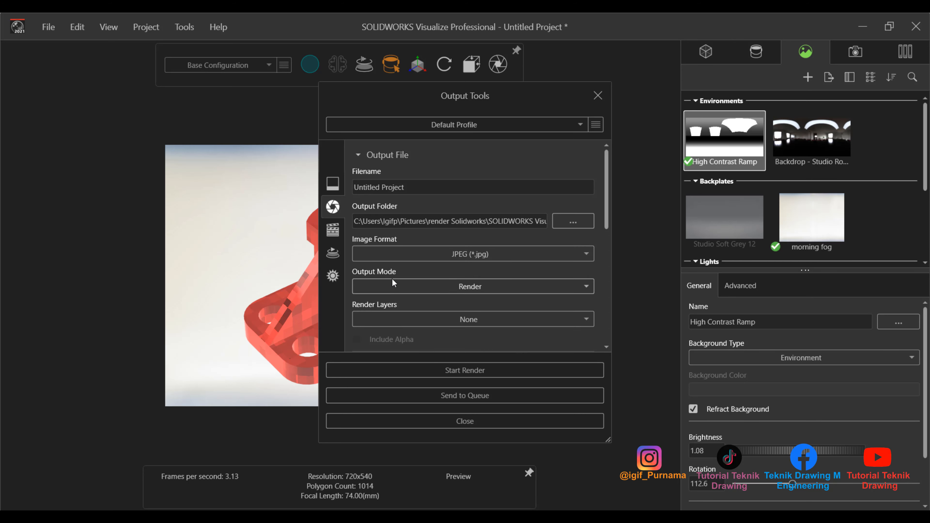
pyautogui.click(508, 326)
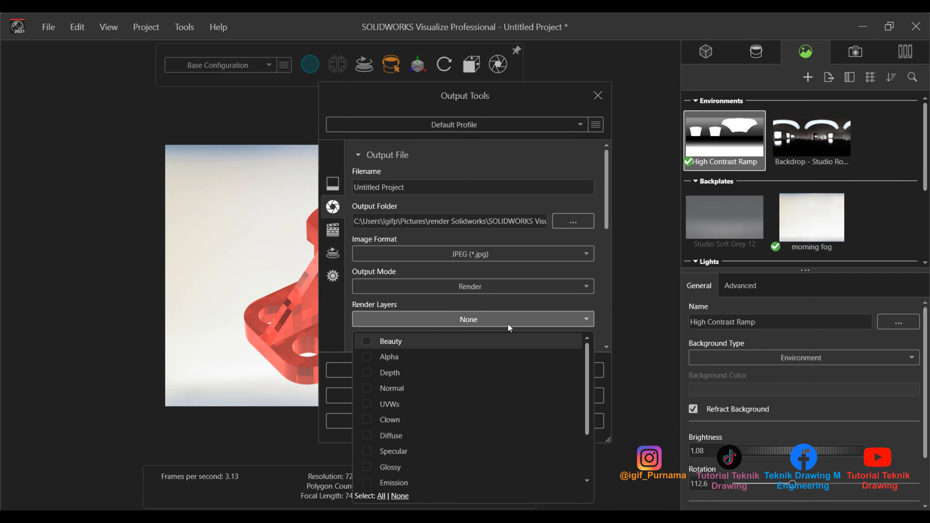
pyautogui.click(606, 297)
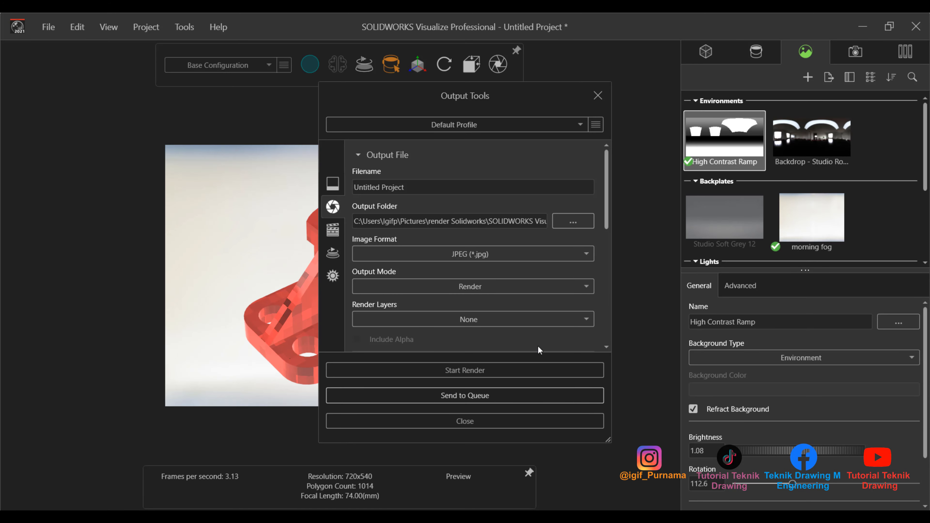
pyautogui.moveTo(501, 94); pyautogui.dragTo(652, 100)
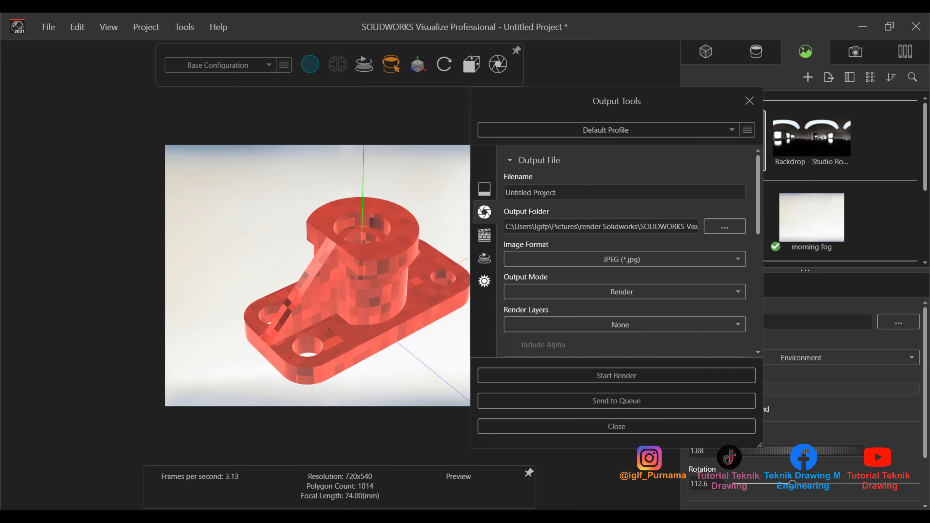
# Step: Start rendering the red part, and cancel the render before it completes
pyautogui.click(658, 375)
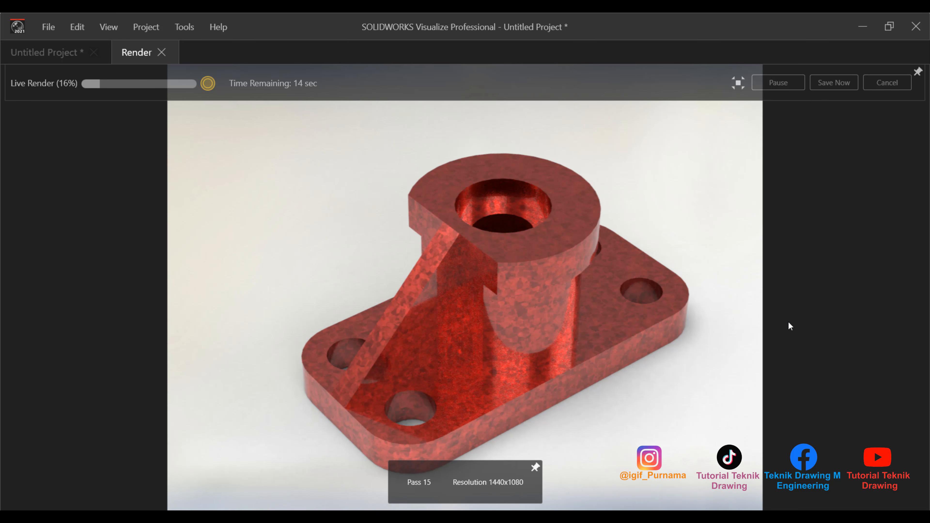
pyautogui.click(162, 52)
pyautogui.click(499, 314)
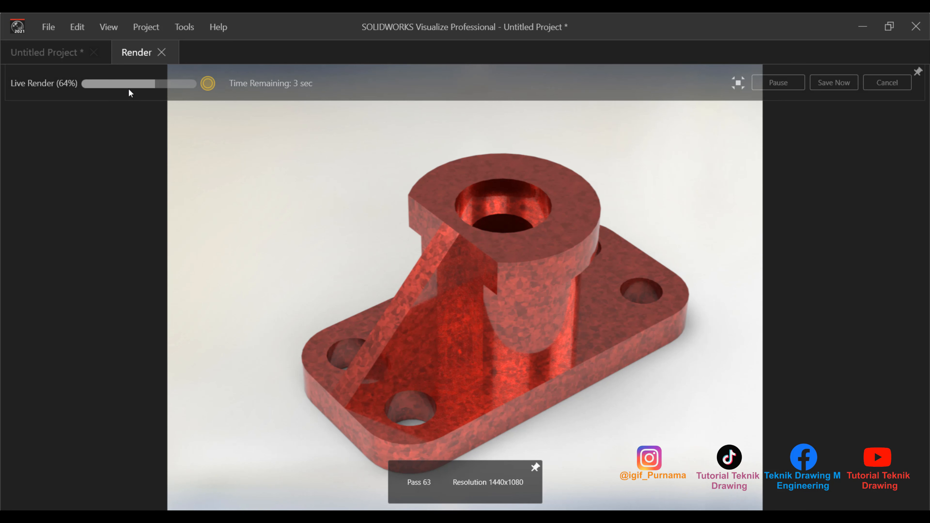
pyautogui.click(162, 52)
pyautogui.click(431, 315)
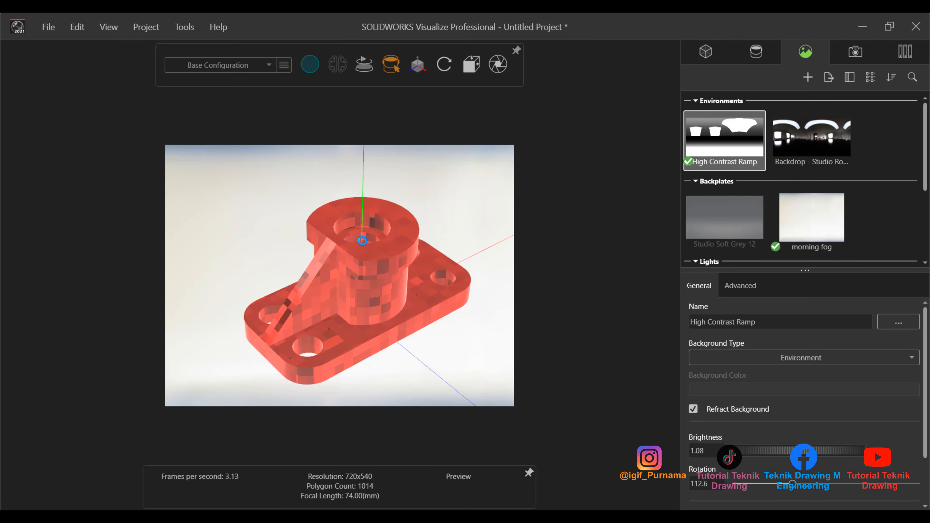
# Step: Look over the model tree and add a new appearance to the project's appearances
pyautogui.click(717, 55)
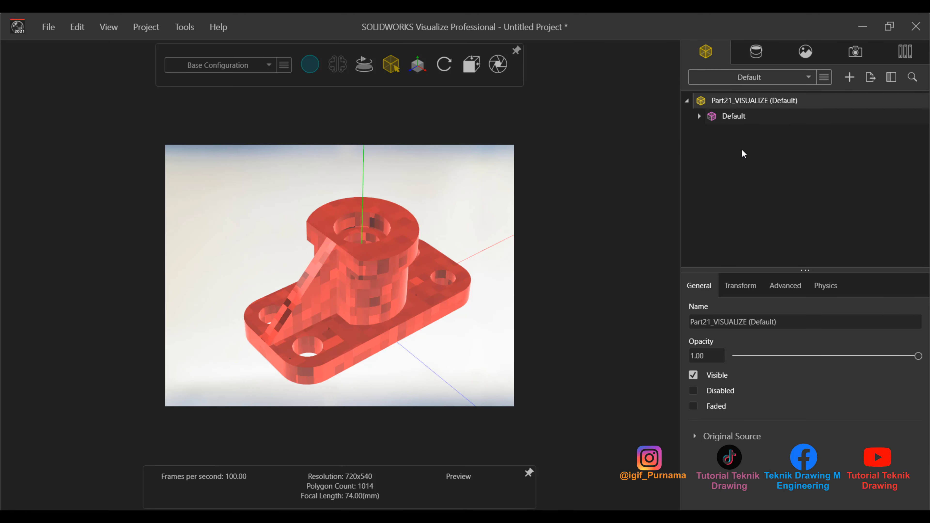
pyautogui.click(755, 52)
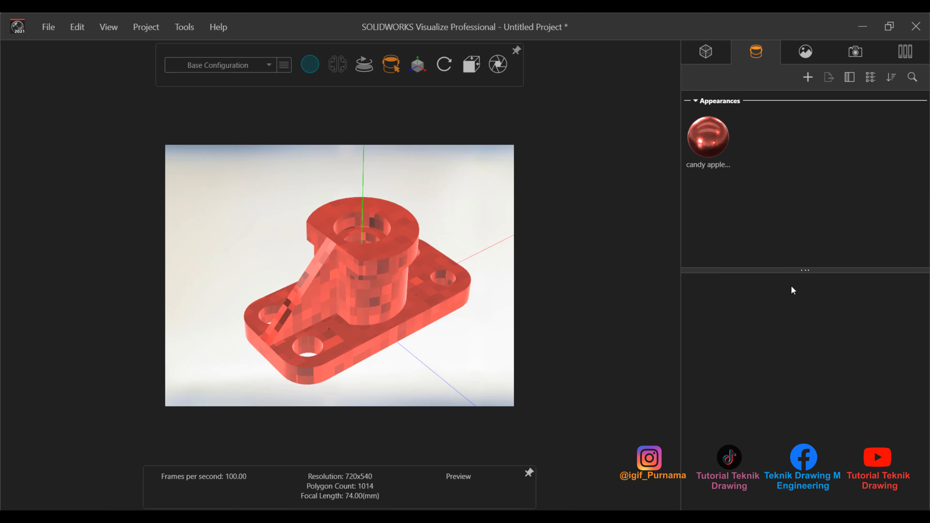
pyautogui.moveTo(802, 274); pyautogui.dragTo(794, 233)
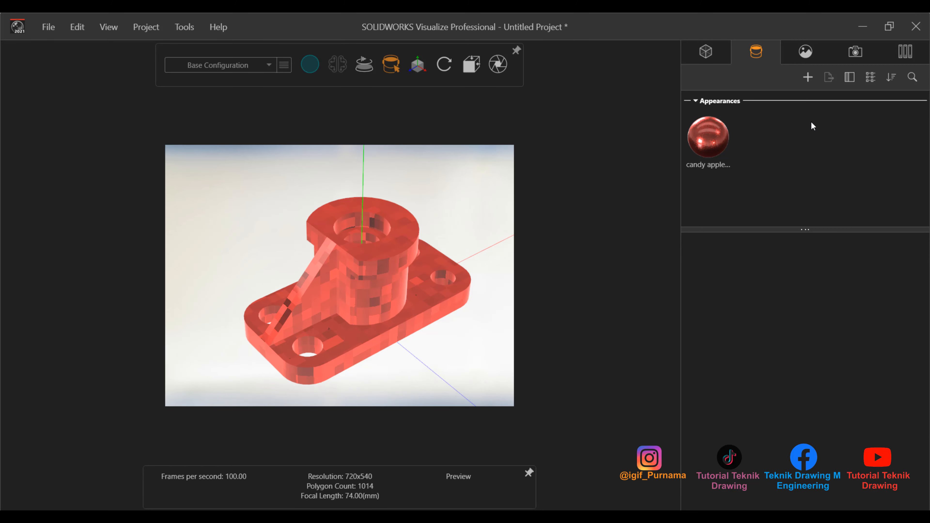
pyautogui.click(807, 78)
pyautogui.click(769, 97)
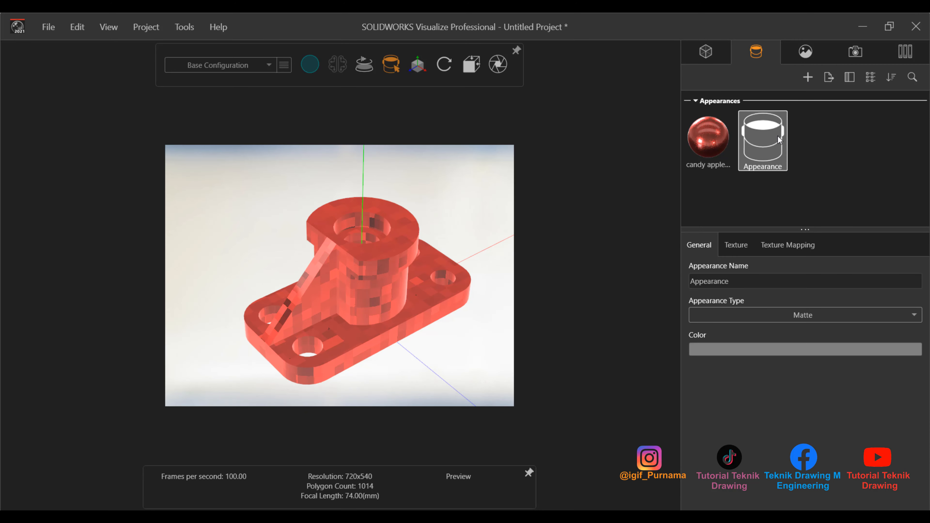
# Step: Set the new appearance's type to Metal with a roughness of 21.70
pyautogui.click(736, 244)
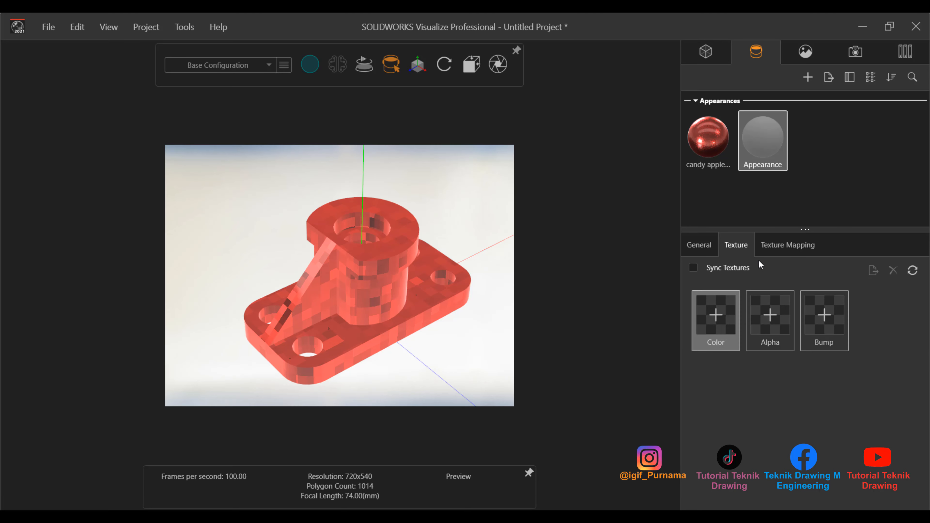
pyautogui.click(784, 246)
pyautogui.click(699, 244)
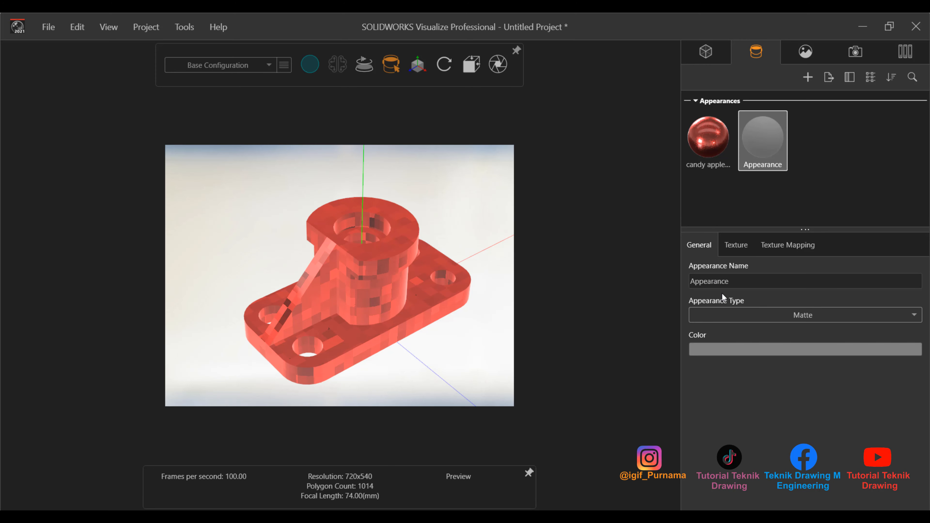
pyautogui.click(801, 315)
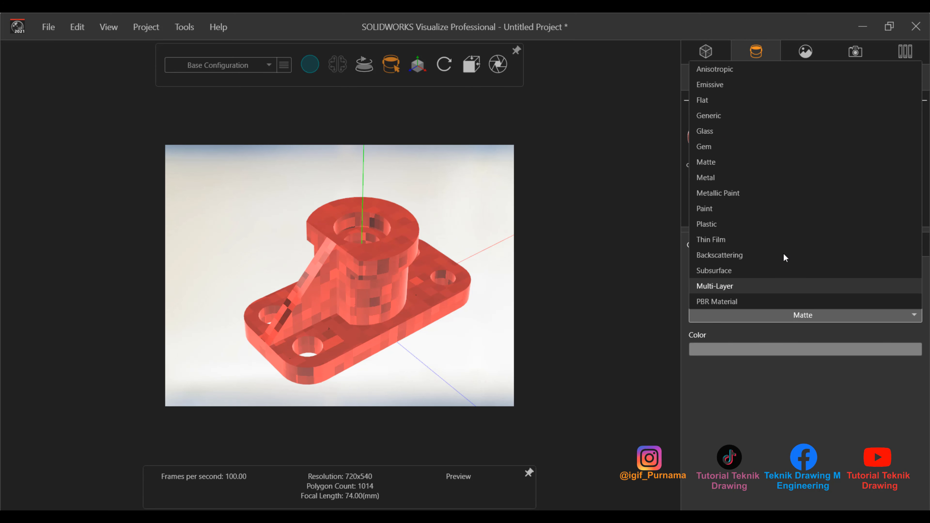
pyautogui.click(744, 183)
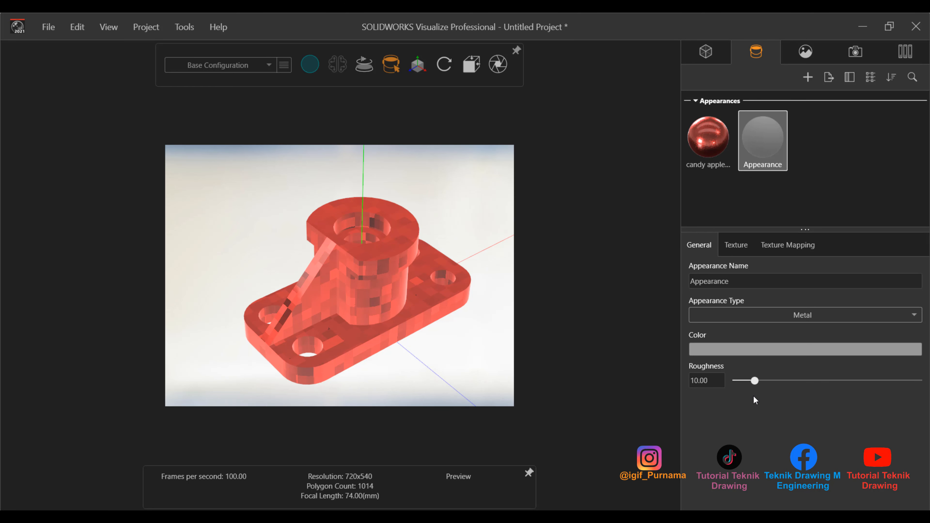
pyautogui.moveTo(754, 380); pyautogui.dragTo(775, 380)
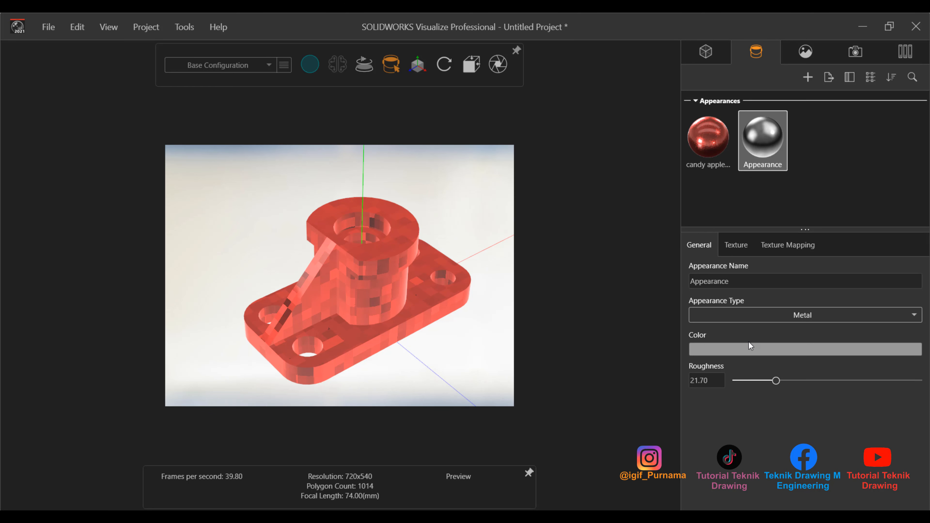
# Step: Apply the new metal appearance to the part in place of candy apple red
pyautogui.click(756, 351)
pyautogui.click(736, 249)
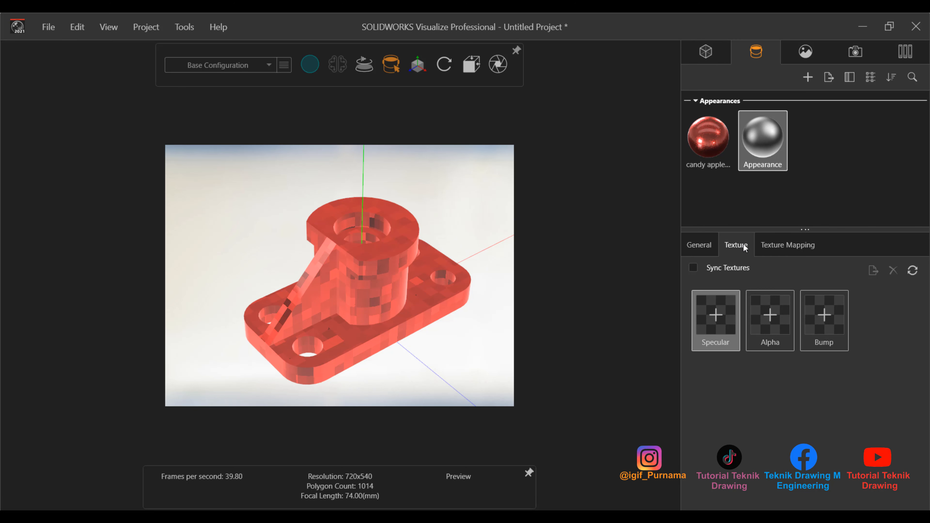
pyautogui.moveTo(770, 156); pyautogui.dragTo(403, 297)
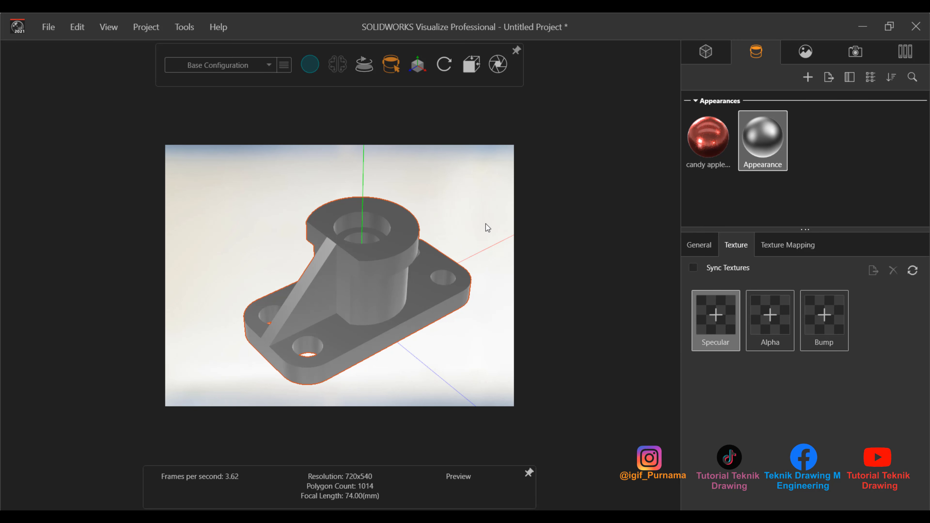
# Step: Review the metal appearance's texture and mapping settings, keep the Metal type, and set the roughness to 6.54
pyautogui.click(699, 247)
pyautogui.click(776, 249)
pyautogui.click(747, 248)
pyautogui.click(701, 245)
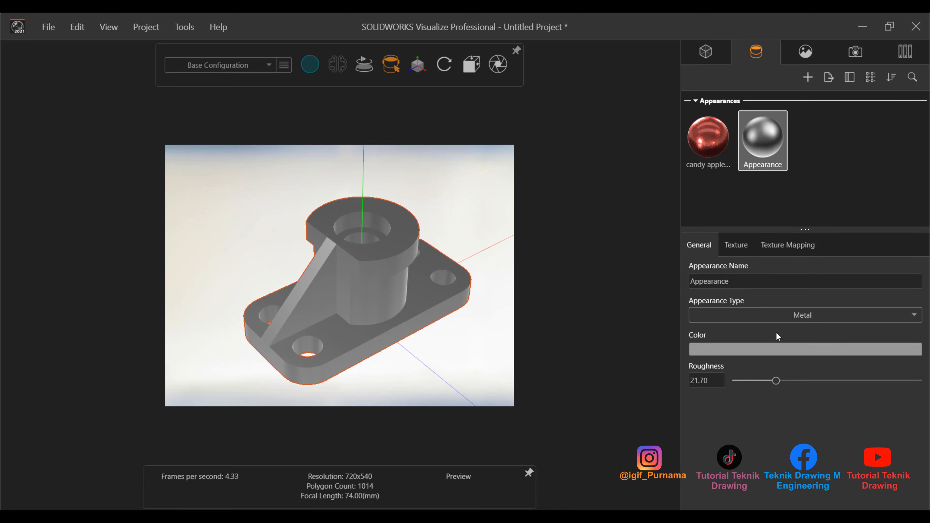
pyautogui.click(753, 315)
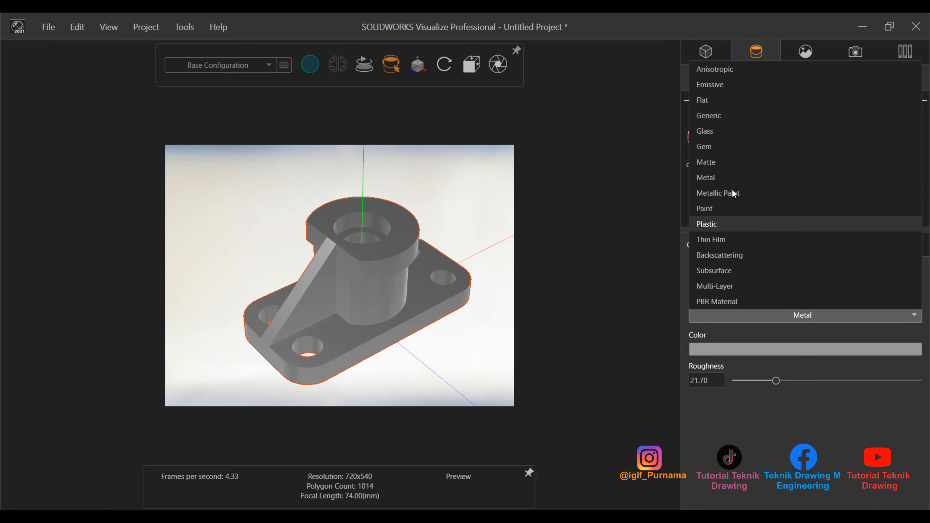
pyautogui.click(737, 178)
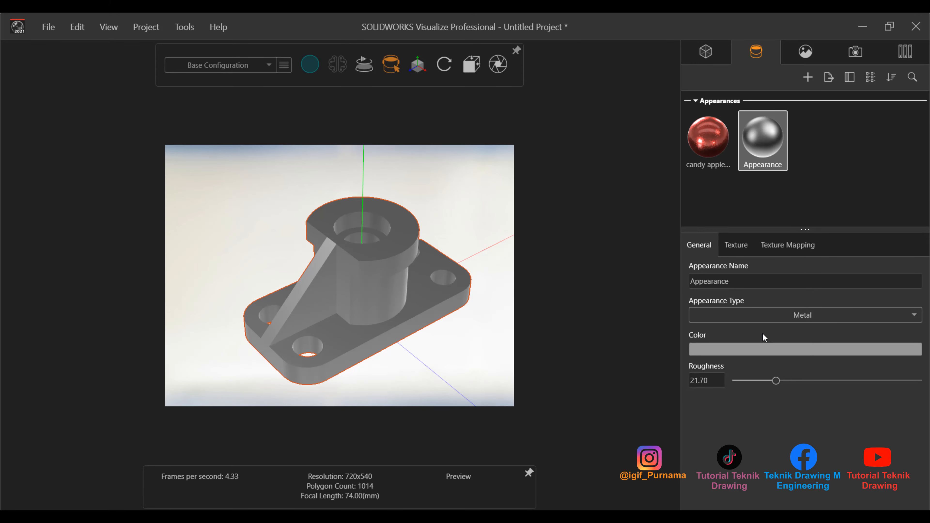
pyautogui.moveTo(776, 381); pyautogui.dragTo(748, 382)
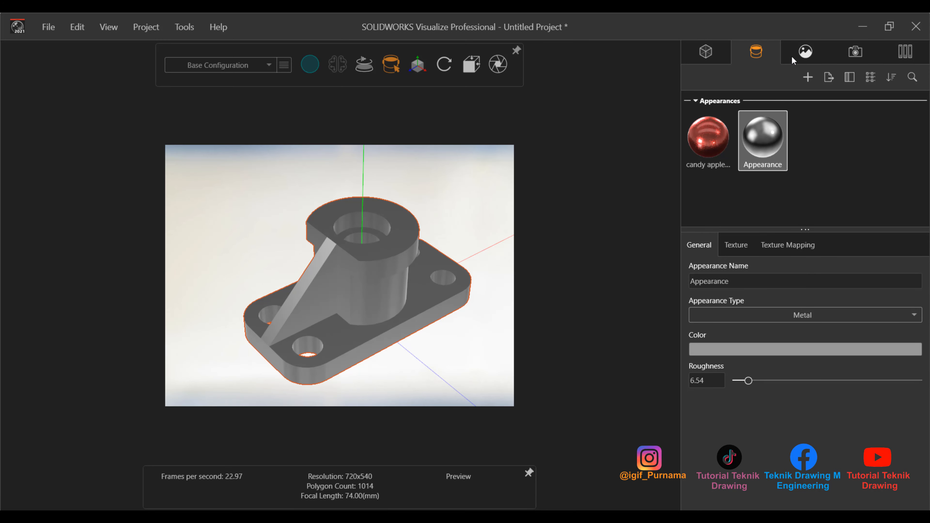
# Step: Activate the Backdrop - Studio Room 2 environment and set its brightness to 2.33 and rotation to 80.5
pyautogui.click(804, 53)
pyautogui.doubleClick(798, 149)
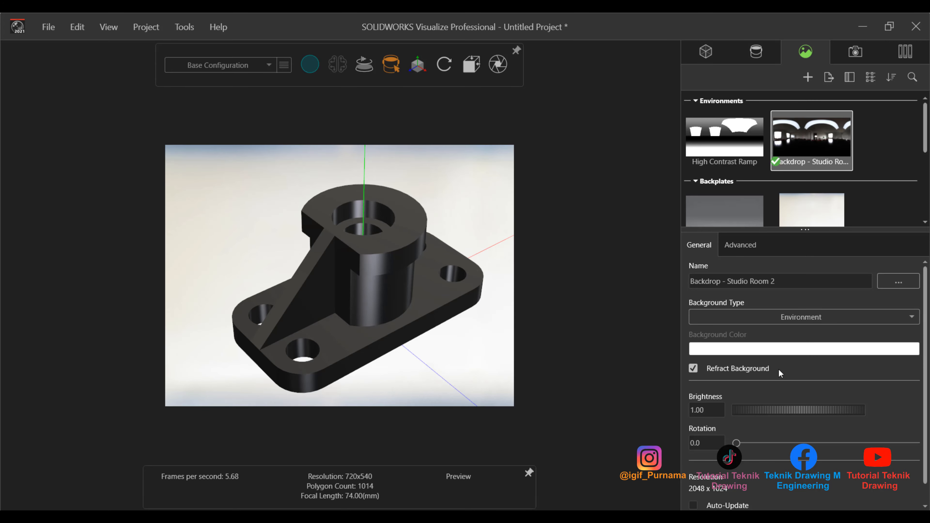
pyautogui.moveTo(751, 411); pyautogui.dragTo(802, 411)
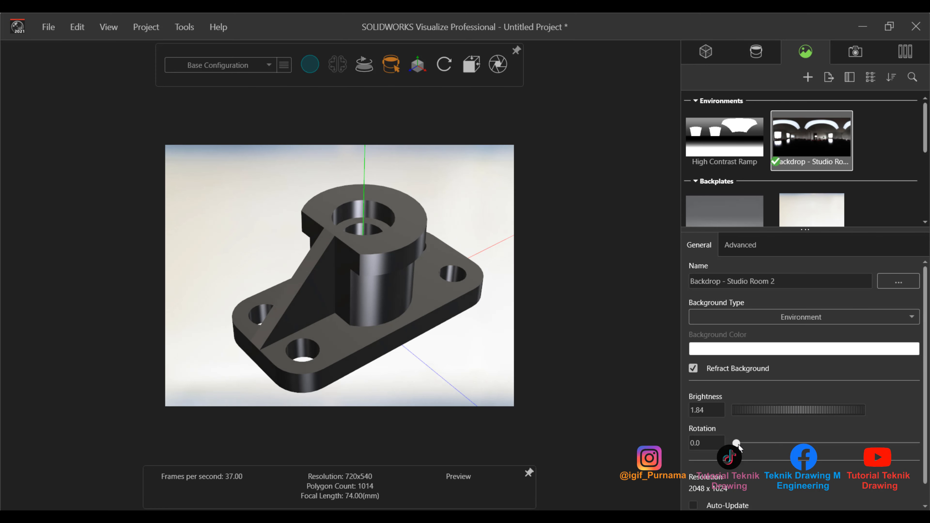
pyautogui.moveTo(736, 443); pyautogui.dragTo(776, 443)
pyautogui.moveTo(793, 409); pyautogui.dragTo(813, 411)
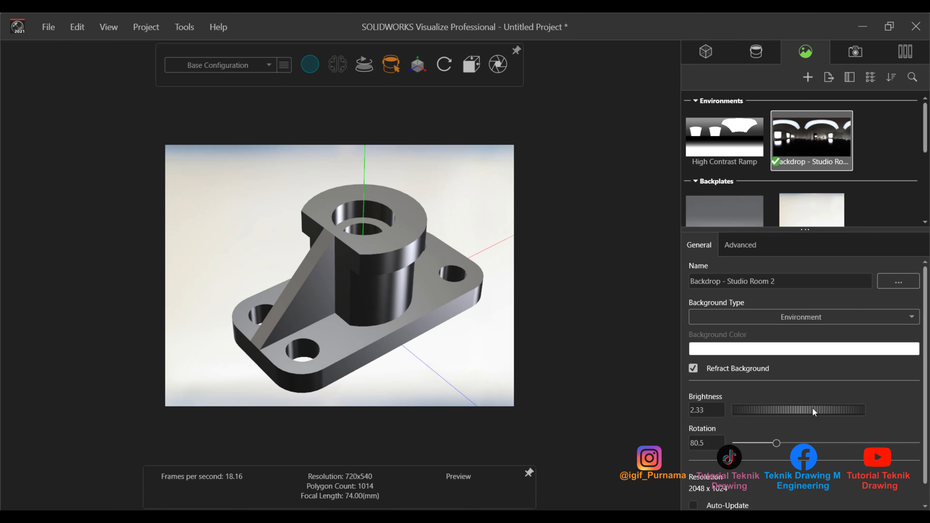
pyautogui.scroll(4, 388, 318)
pyautogui.scroll(-3, 386, 297)
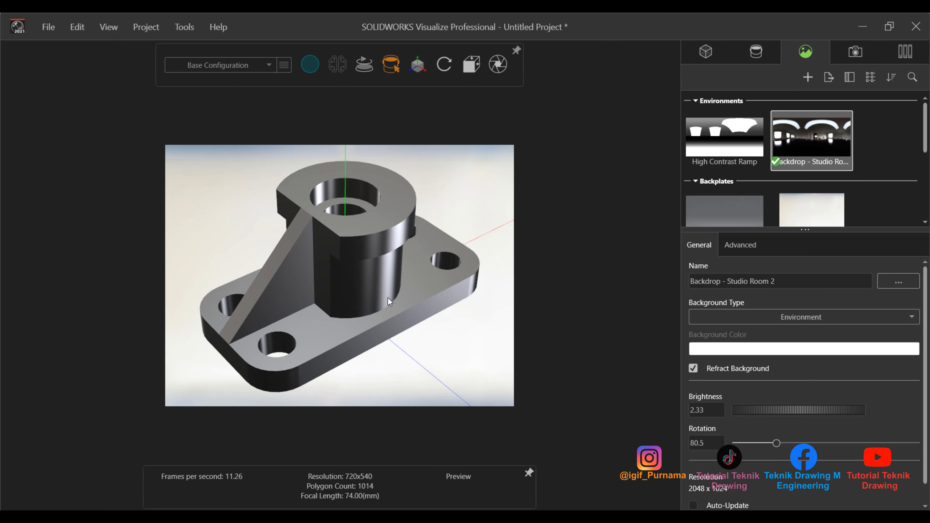
# Step: Start a JPEG render of the metal part with the output mode set to Render
pyautogui.click(499, 66)
pyautogui.click(480, 290)
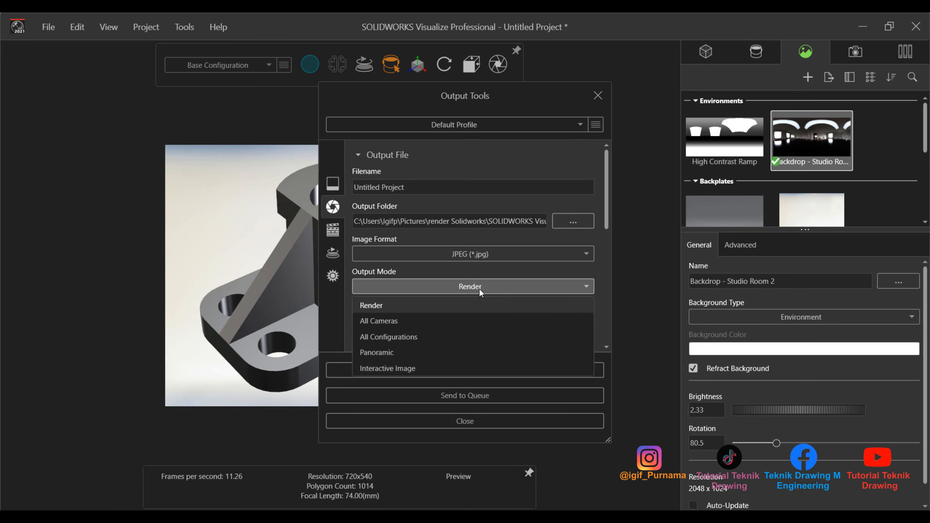
pyautogui.click(480, 305)
pyautogui.click(460, 370)
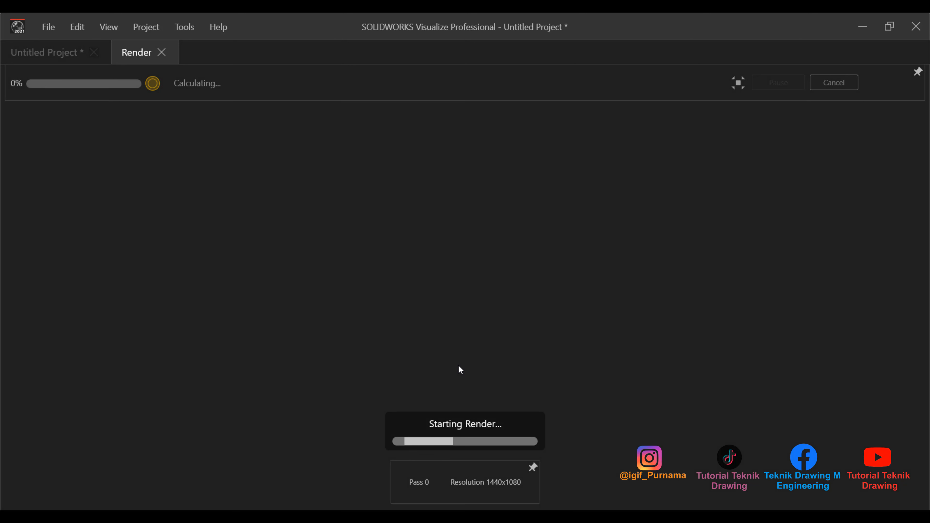